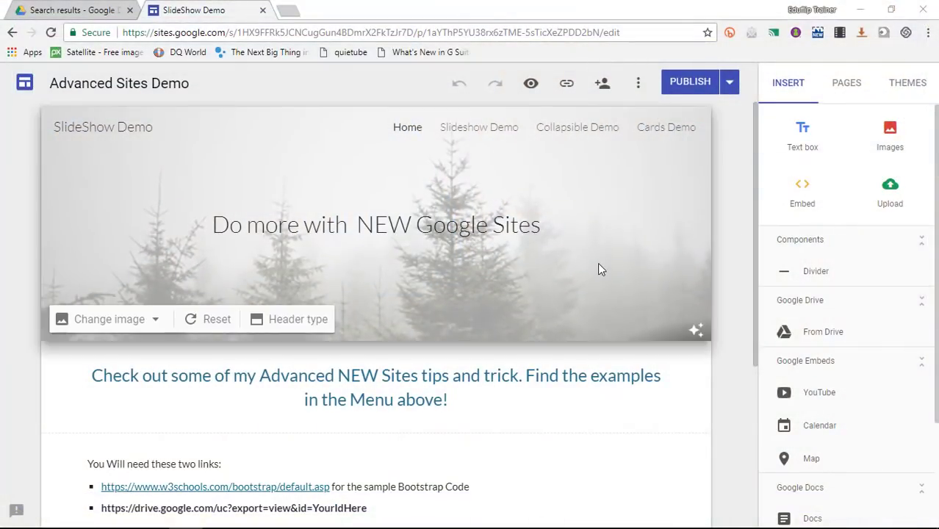
{"action": "scroll", "coordinate": [730, 255], "scroll_direction": "down", "scroll_amount": 4}
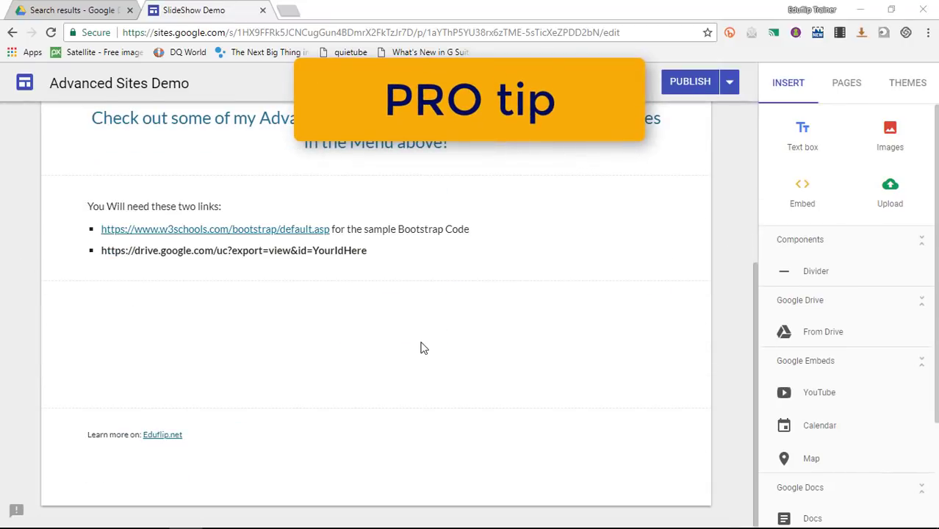
{"action": "scroll", "coordinate": [421, 348], "scroll_direction": "up", "scroll_amount": 4}
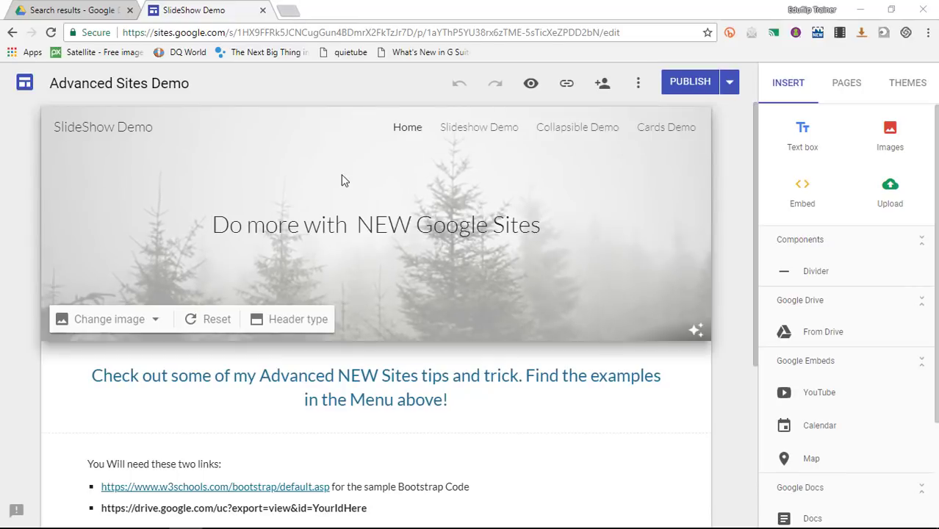
{"action": "mouse_move", "coordinate": [616, 224]}
{"action": "scroll", "coordinate": [616, 225], "scroll_direction": "down", "scroll_amount": 4}
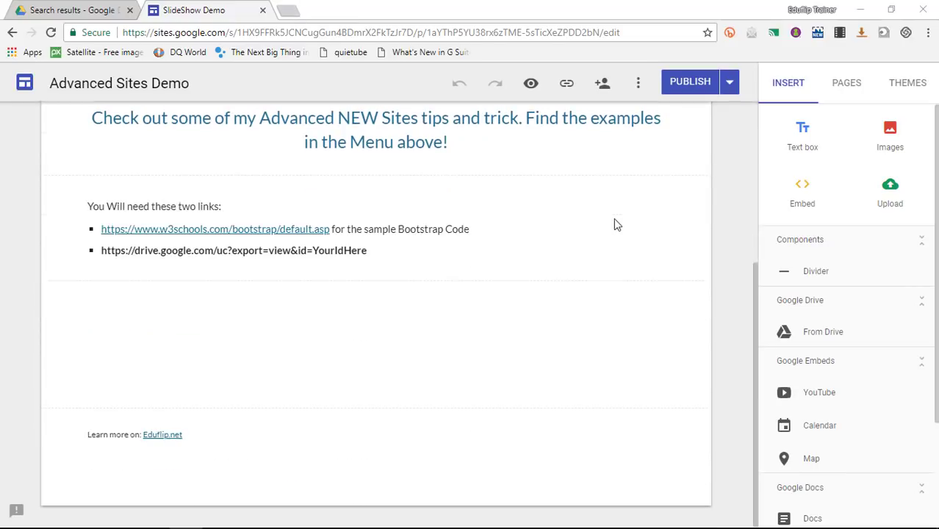
{"action": "scroll", "coordinate": [616, 224], "scroll_direction": "up", "scroll_amount": 4}
{"action": "scroll", "coordinate": [465, 289], "scroll_direction": "down", "scroll_amount": 3}
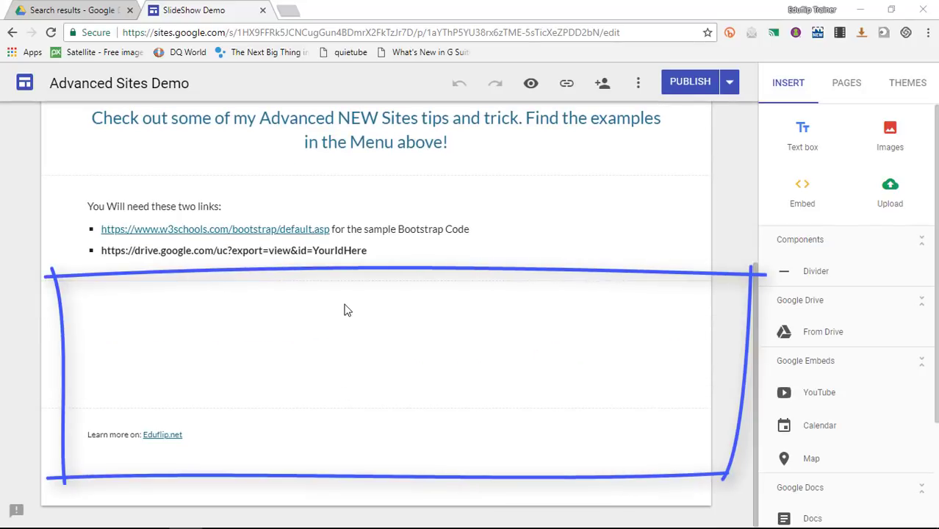
{"action": "left_click", "coordinate": [288, 11]}
{"action": "right_click", "coordinate": [232, 31]}
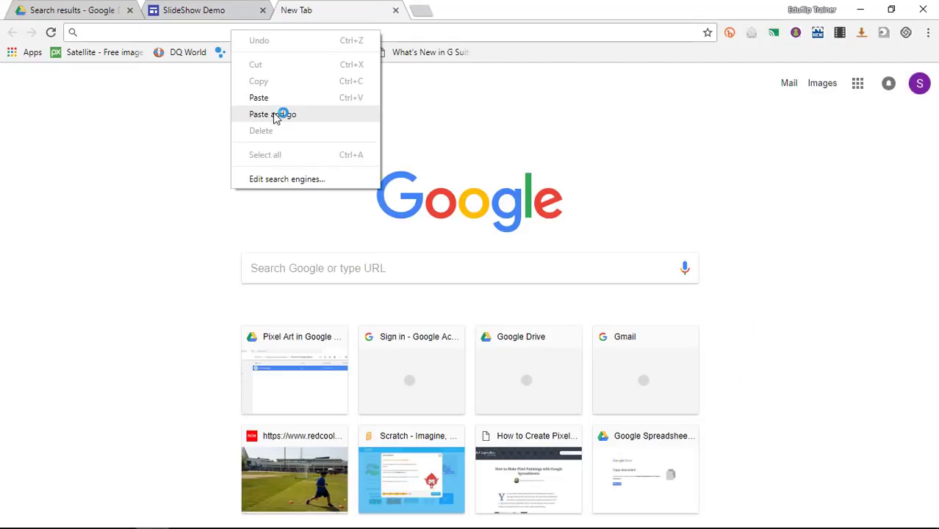
{"action": "left_click", "coordinate": [275, 116]}
{"action": "left_click", "coordinate": [395, 11]}
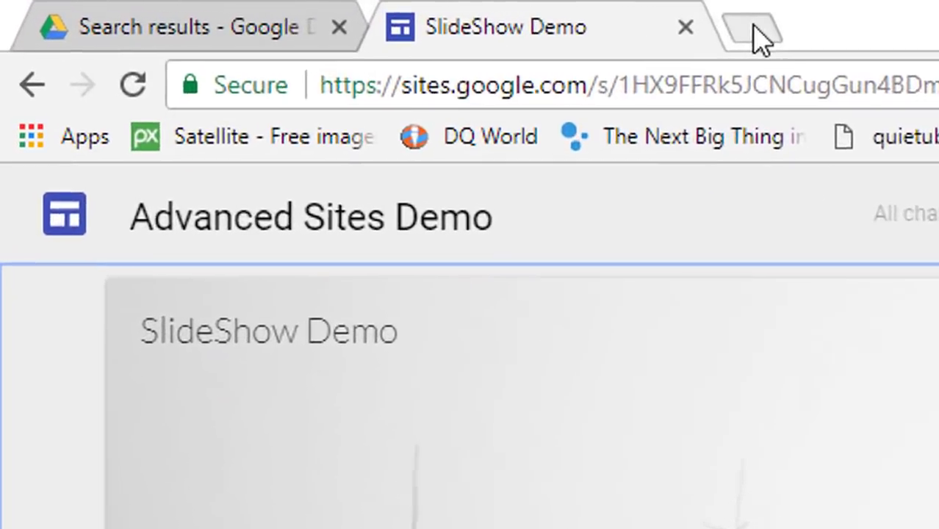
Open disqus.com in a new browser tab.
{"action": "left_click", "coordinate": [370, 15]}
{"action": "type", "text": "disqus.com"}
{"action": "key", "text": "Return"}
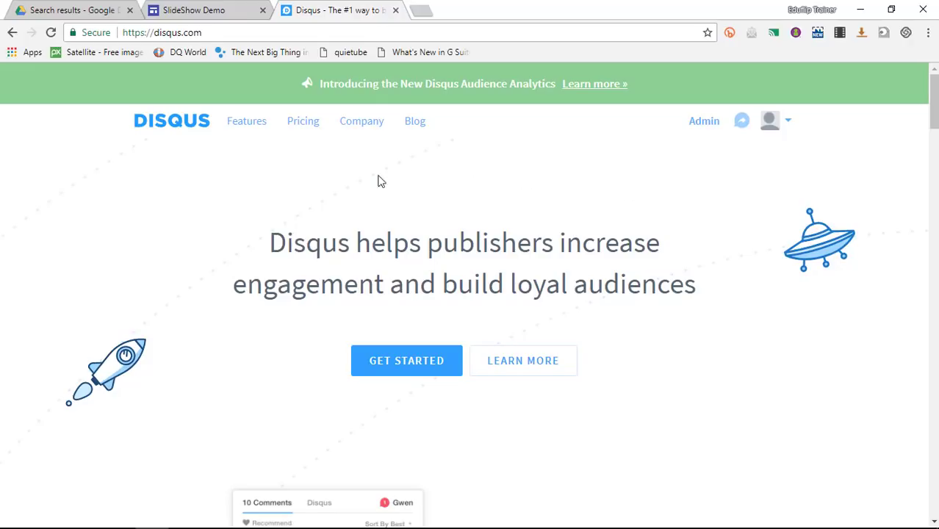
Review the Disqus plans and pricing, and get started with the free, ad-supported Basic plan.
{"action": "left_click", "coordinate": [304, 125]}
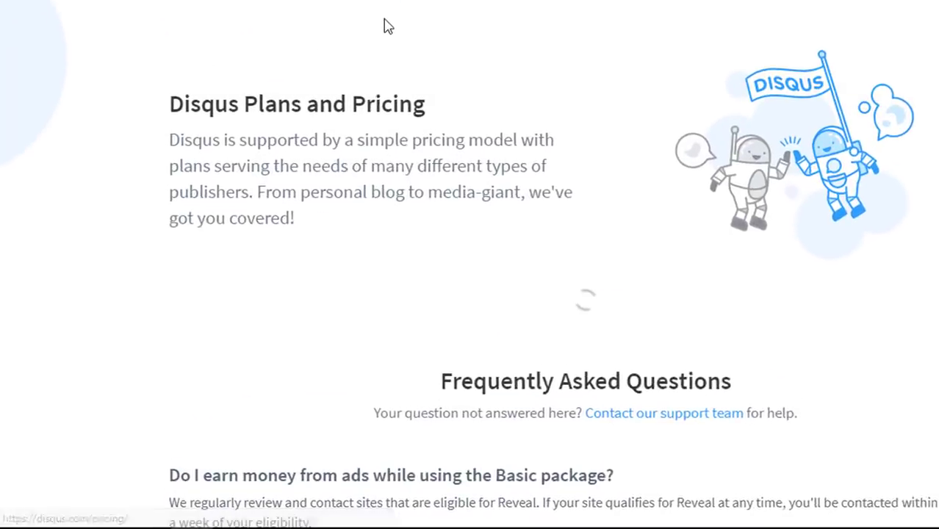
{"action": "scroll", "coordinate": [807, 164], "scroll_direction": "down", "scroll_amount": 5}
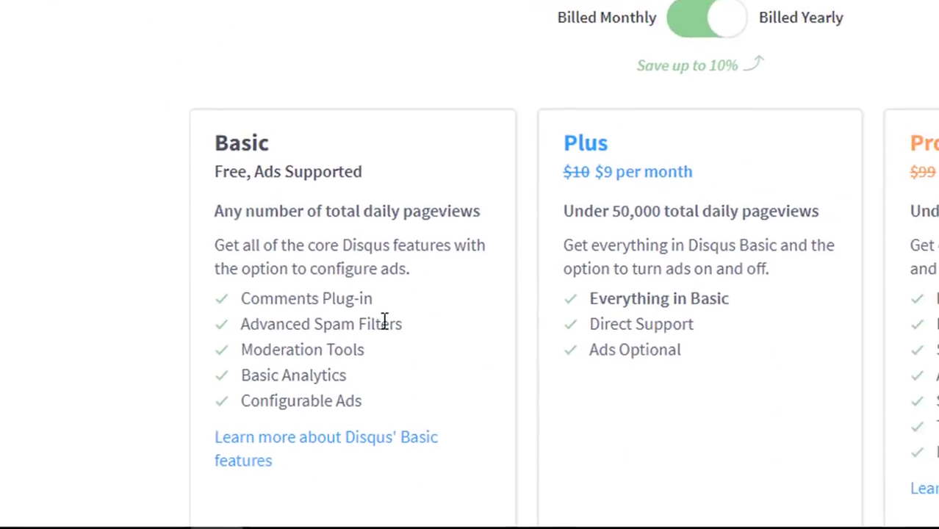
{"action": "scroll", "coordinate": [350, 170], "scroll_direction": "down", "scroll_amount": 3}
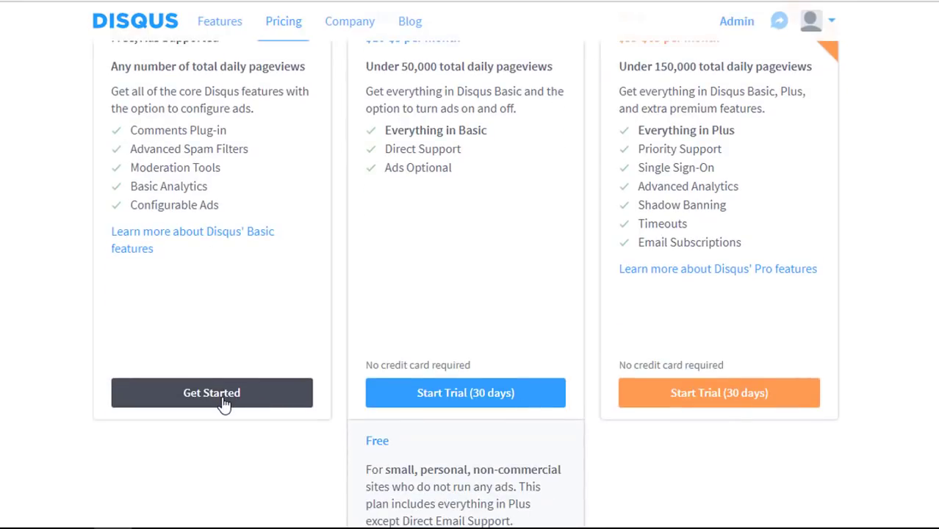
{"action": "left_click", "coordinate": [224, 403]}
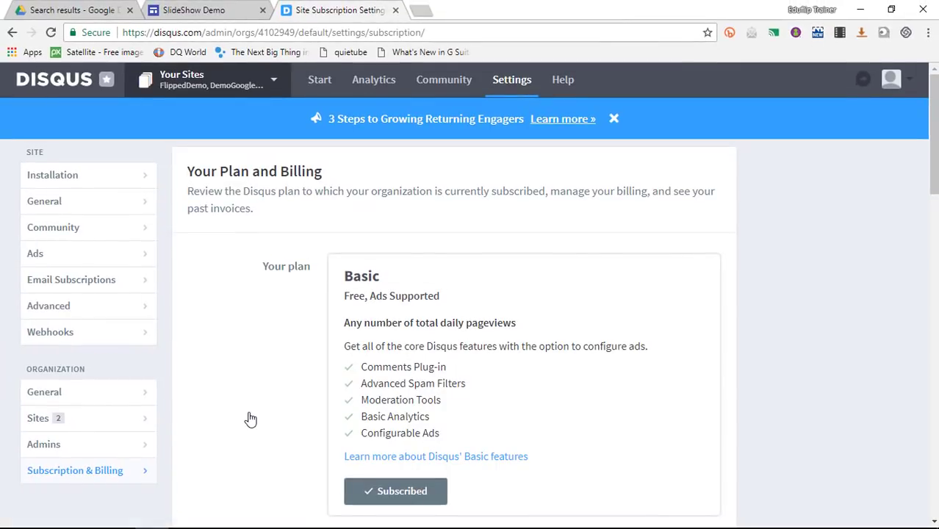
Create a new Disqus site named HomeFlippedDemo in the Tech category.
{"action": "left_click", "coordinate": [274, 83]}
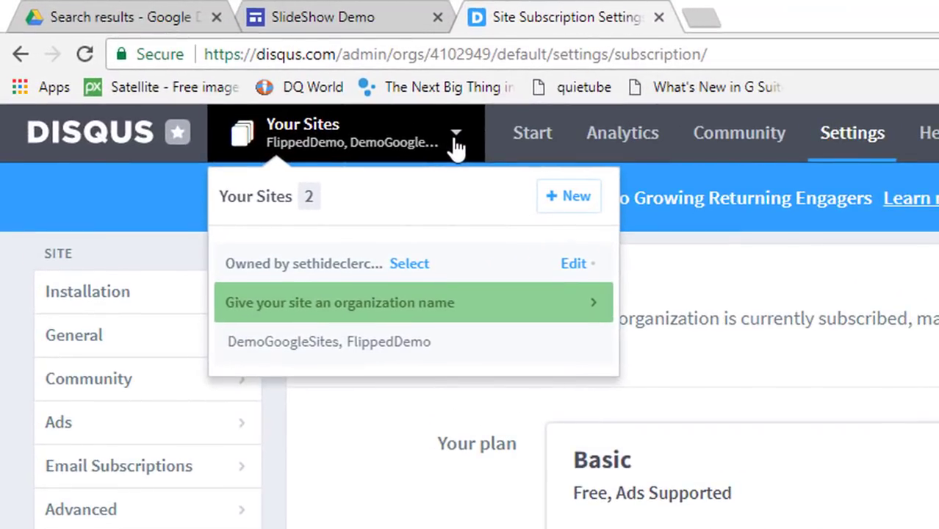
{"action": "left_click", "coordinate": [570, 203]}
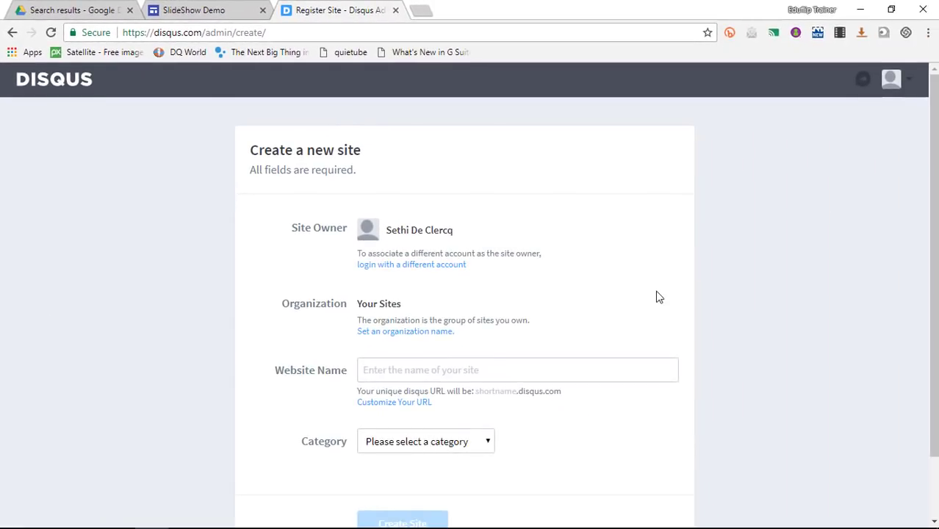
{"action": "scroll", "coordinate": [659, 297], "scroll_direction": "down", "scroll_amount": 1}
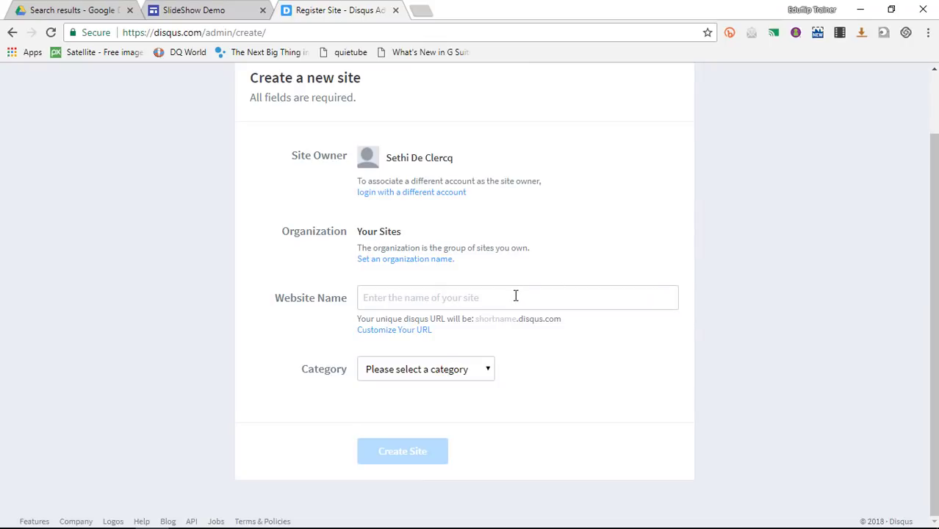
{"action": "left_click", "coordinate": [516, 296]}
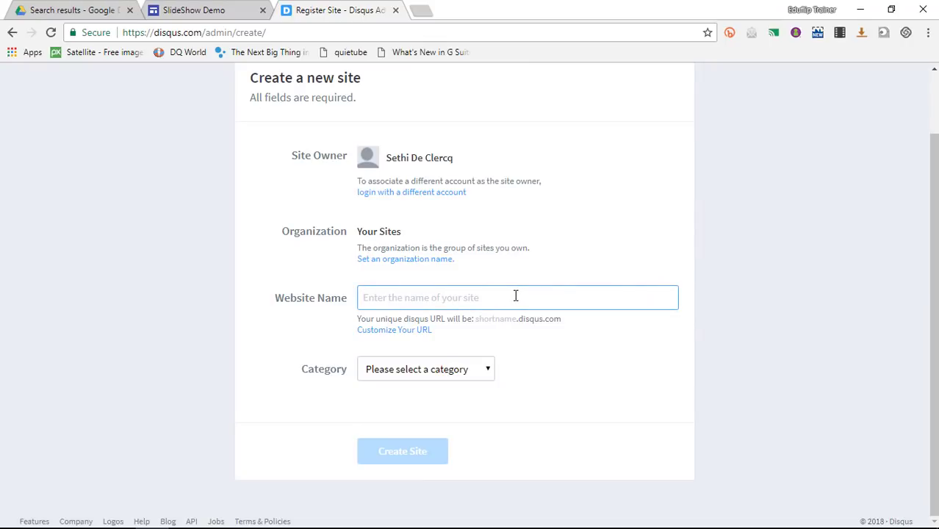
{"action": "type", "text": "HomeFlippedDemo"}
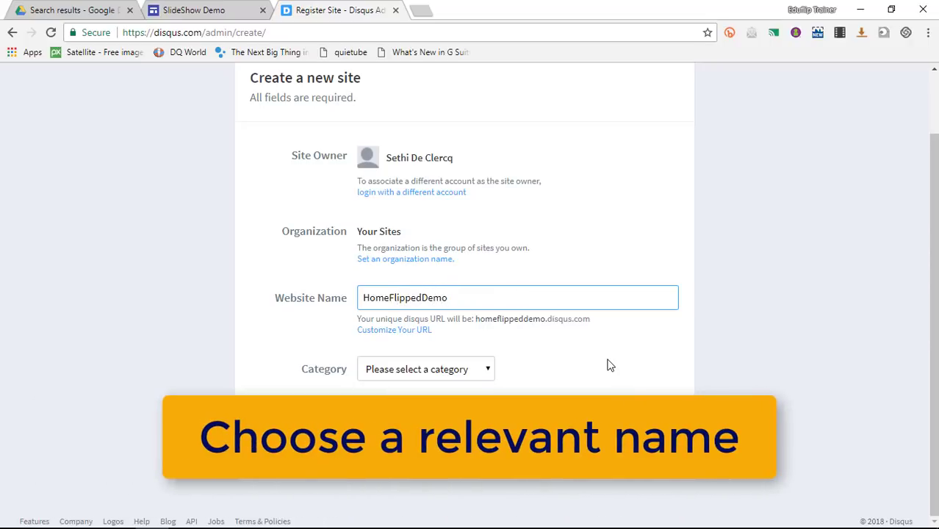
{"action": "left_click", "coordinate": [413, 372]}
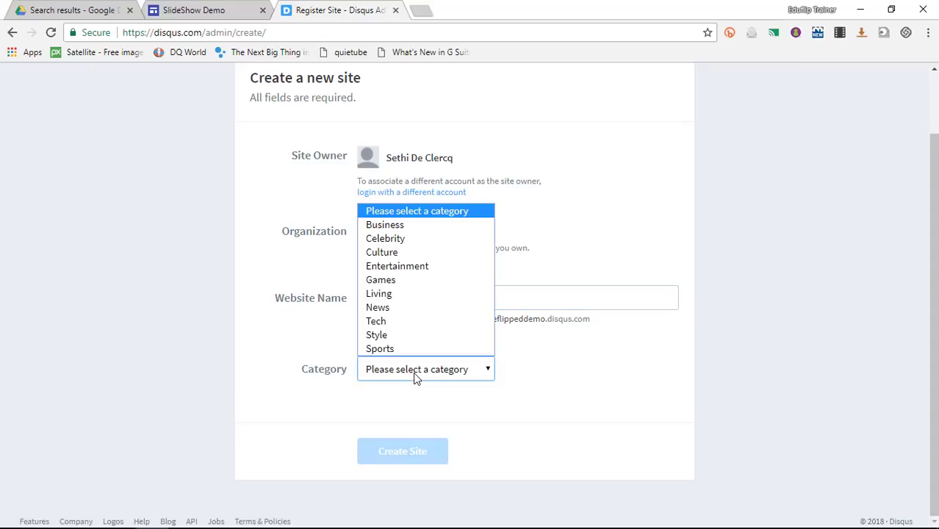
{"action": "left_click", "coordinate": [410, 324]}
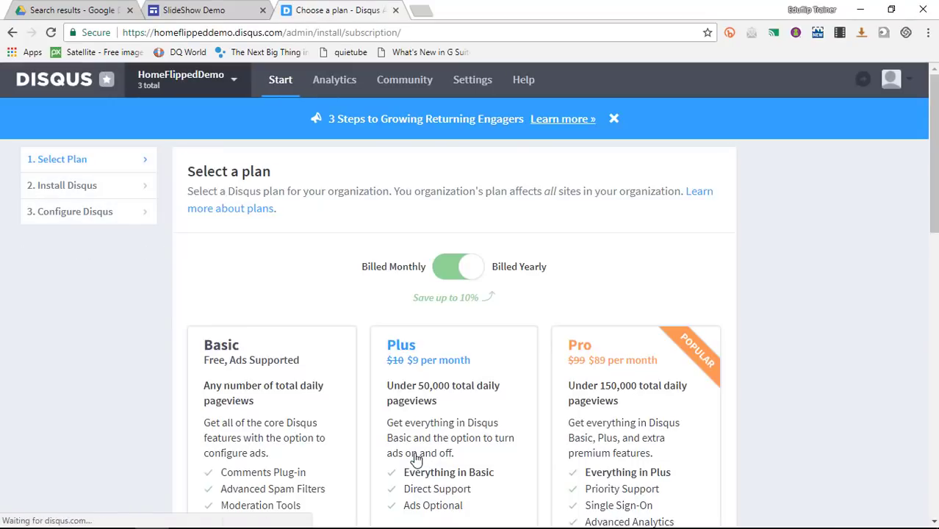
Subscribe the new site to the Basic plan and choose manual installation with Universal Code as the platform.
{"action": "scroll", "coordinate": [292, 225], "scroll_direction": "down", "scroll_amount": 4}
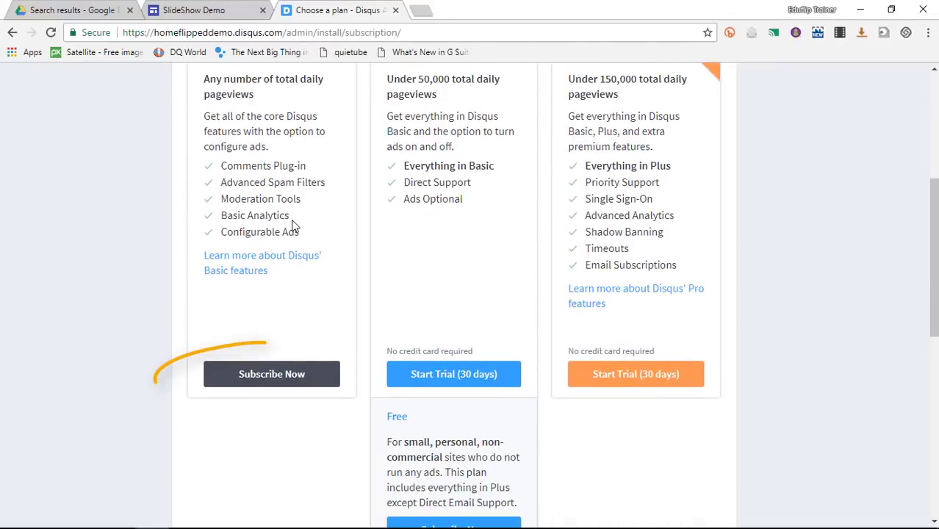
{"action": "left_click", "coordinate": [287, 375]}
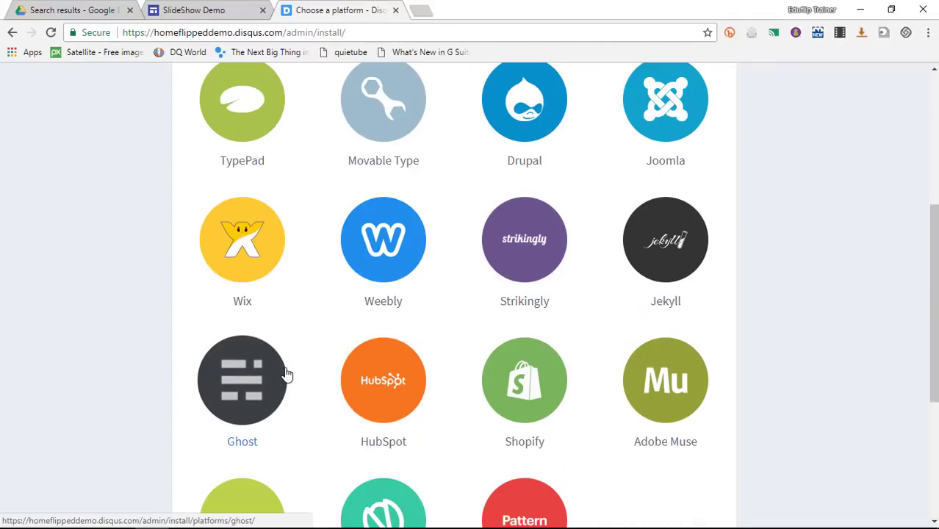
{"action": "scroll", "coordinate": [772, 252], "scroll_direction": "up", "scroll_amount": 4}
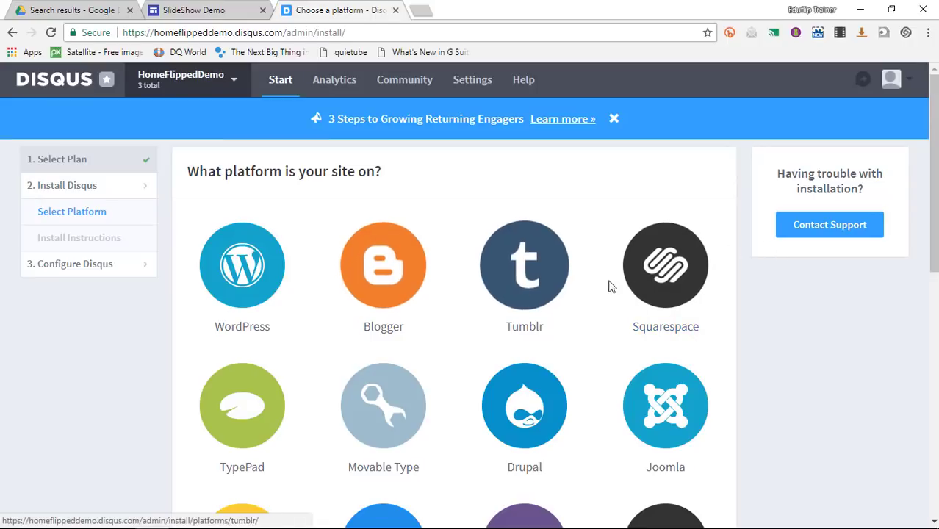
{"action": "scroll", "coordinate": [627, 292], "scroll_direction": "down", "scroll_amount": 8}
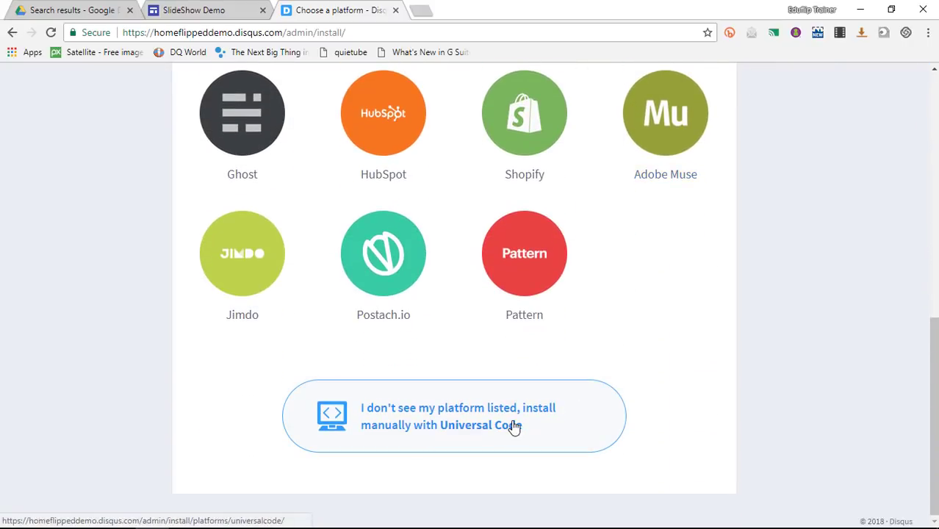
{"action": "left_click", "coordinate": [515, 427]}
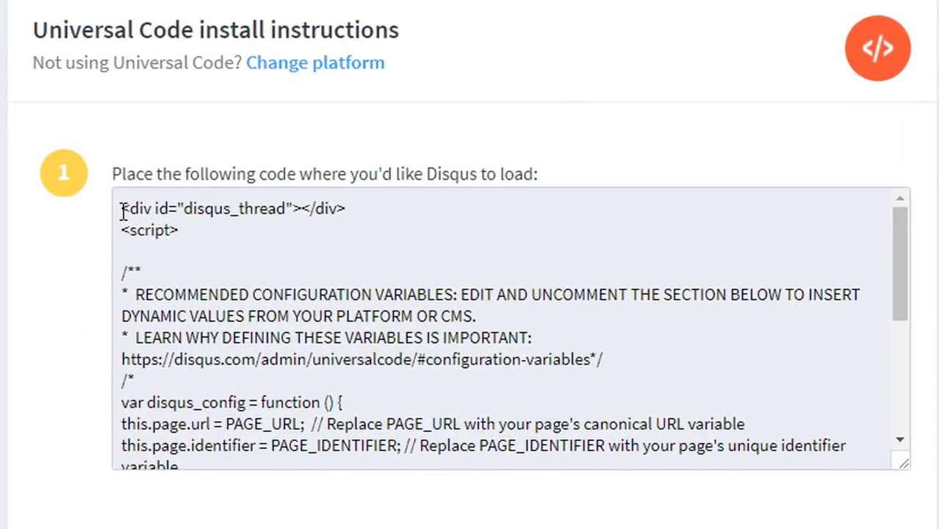
Copy the entire Universal Code snippet from the first install instruction and return to the Google Sites editor.
{"action": "left_click", "coordinate": [155, 248]}
{"action": "left_click_drag", "start_coordinate": [122, 208], "coordinate": [431, 444]}
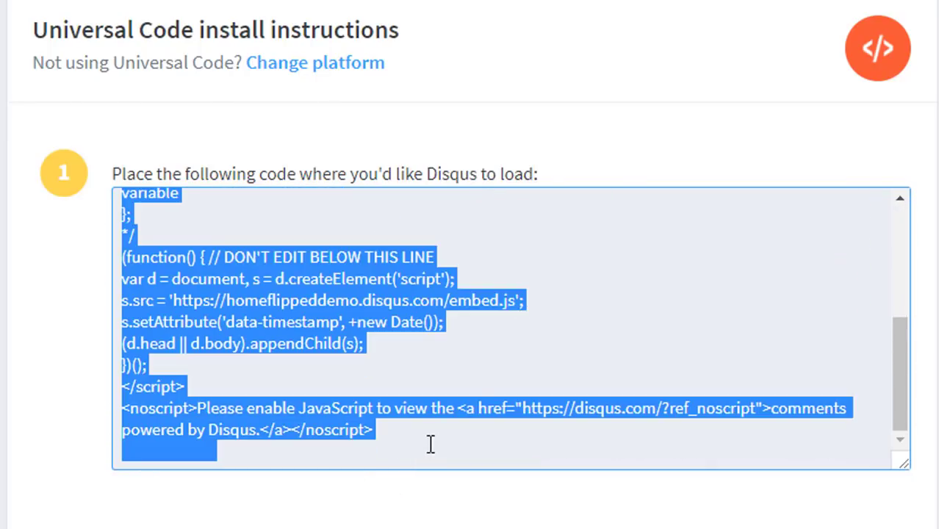
{"action": "right_click", "coordinate": [267, 296]}
{"action": "left_click", "coordinate": [323, 314]}
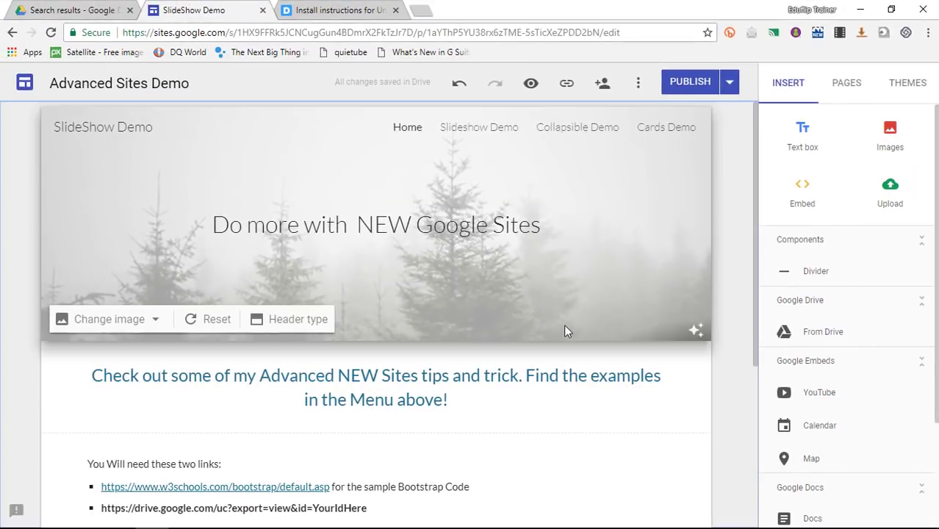
Start a code embed in the empty area below the links on the home page and paste the copied Disqus code.
{"action": "scroll", "coordinate": [710, 418], "scroll_direction": "down", "scroll_amount": 4}
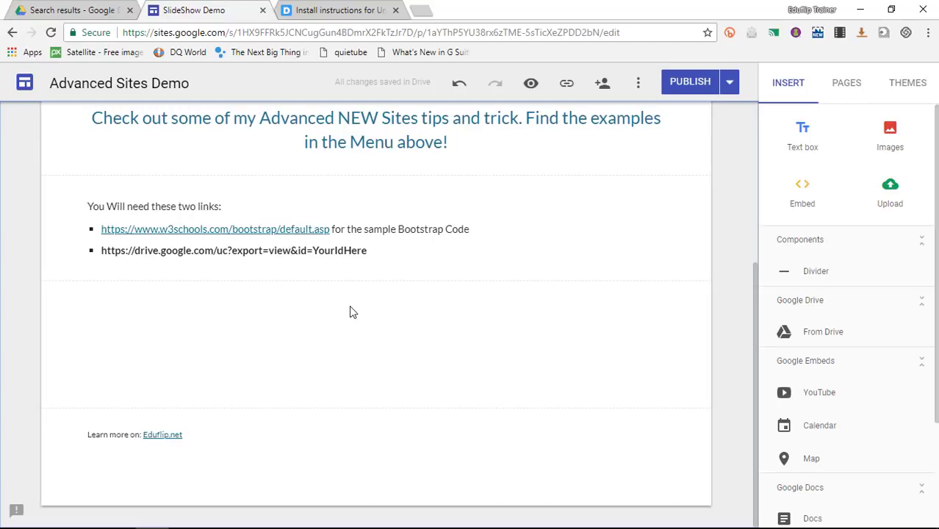
{"action": "double_click", "coordinate": [350, 307]}
{"action": "left_click", "coordinate": [305, 307]}
{"action": "left_click", "coordinate": [422, 264]}
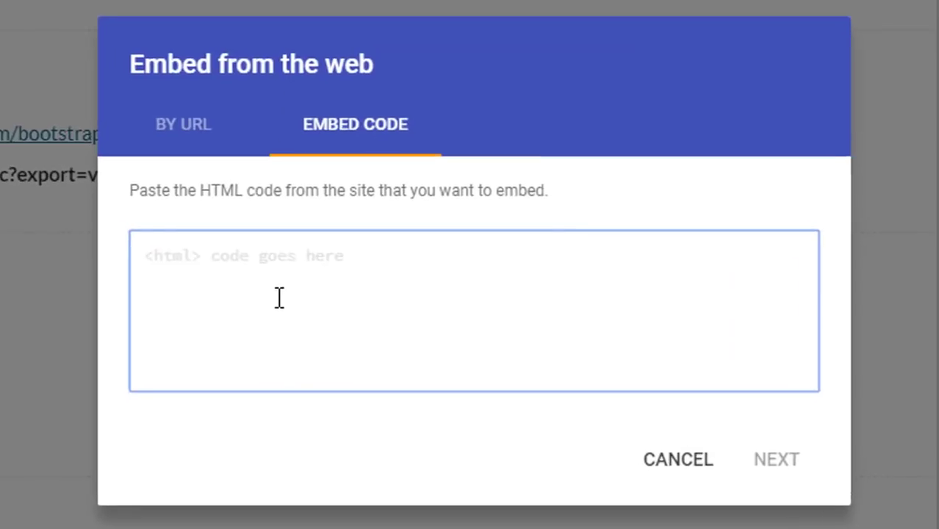
{"action": "right_click", "coordinate": [372, 343]}
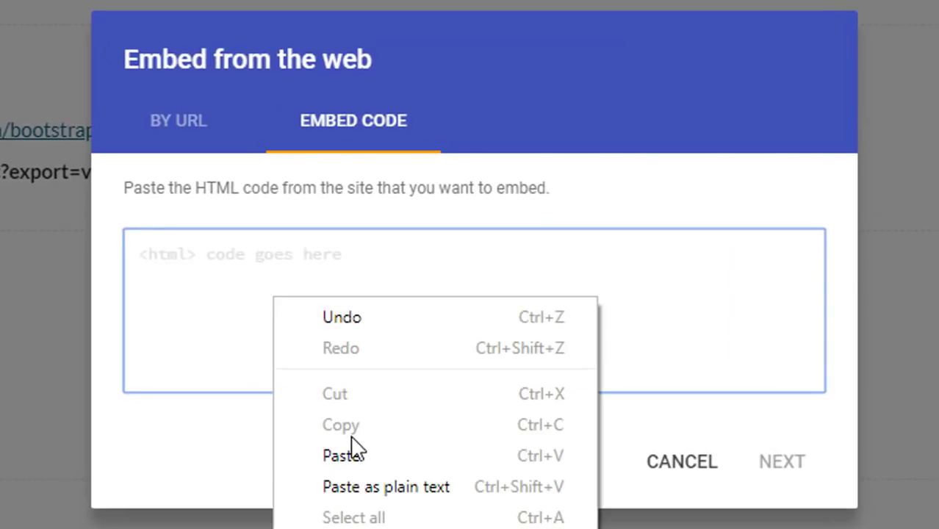
{"action": "left_click", "coordinate": [353, 455]}
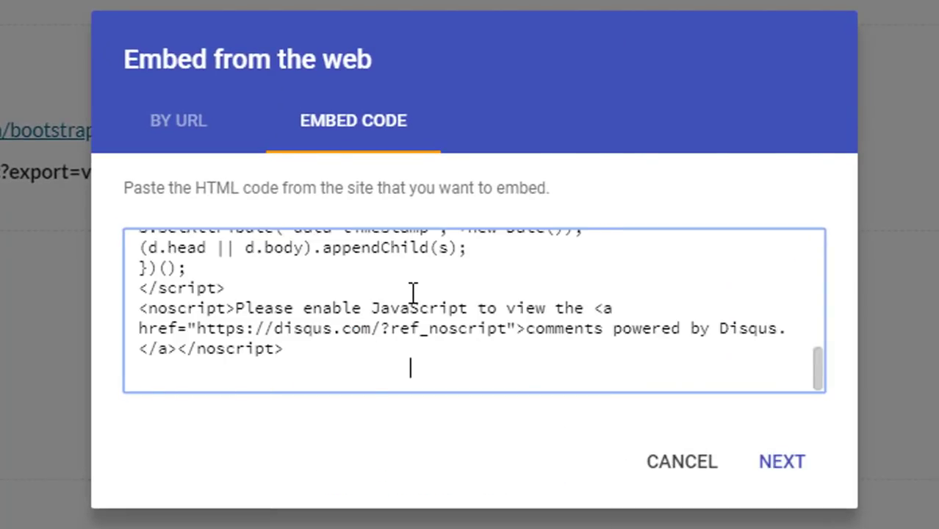
Delete the comment block from "/**" through "/*" above the "var disqus_config" line in the embed code.
{"action": "scroll", "coordinate": [187, 293], "scroll_direction": "up", "scroll_amount": 10}
{"action": "left_click", "coordinate": [186, 294]}
{"action": "scroll", "coordinate": [188, 293], "scroll_direction": "down", "scroll_amount": 1}
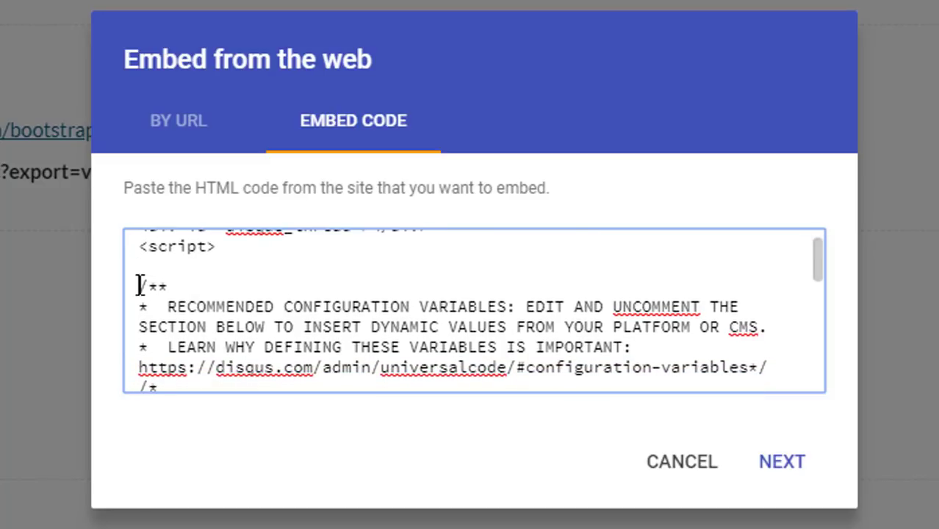
{"action": "left_click_drag", "start_coordinate": [139, 285], "coordinate": [204, 389]}
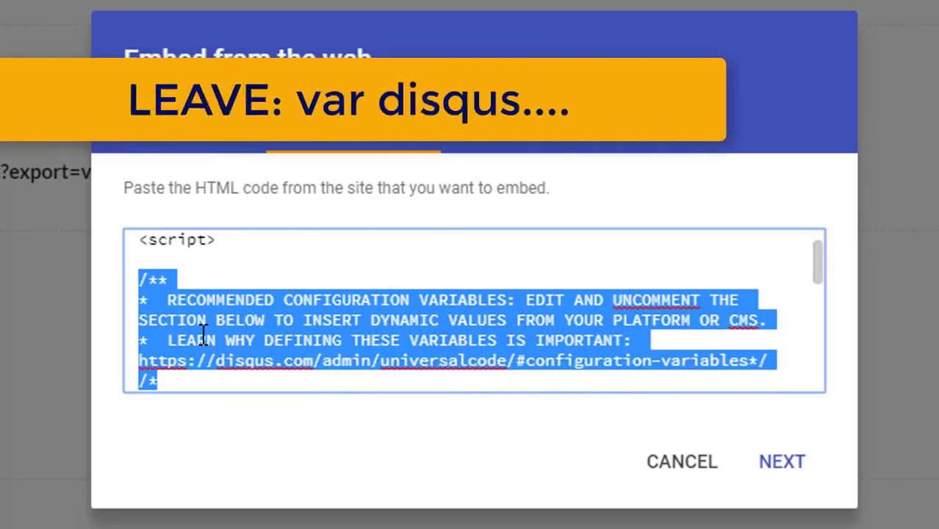
{"action": "mouse_move", "coordinate": [203, 335]}
{"action": "left_mouse_down"}
{"action": "mouse_move", "coordinate": [204, 381]}
{"action": "mouse_move", "coordinate": [203, 336]}
{"action": "left_mouse_up"}
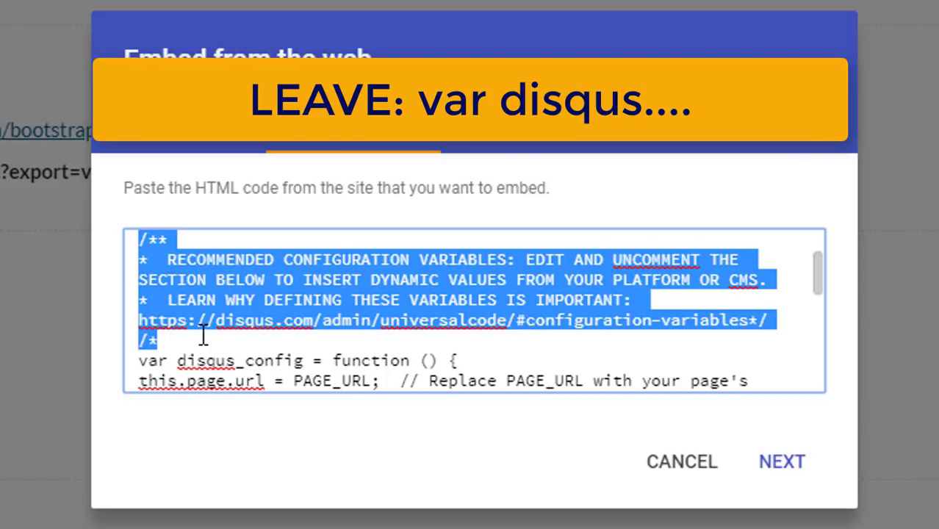
{"action": "key", "text": "BackSpace"}
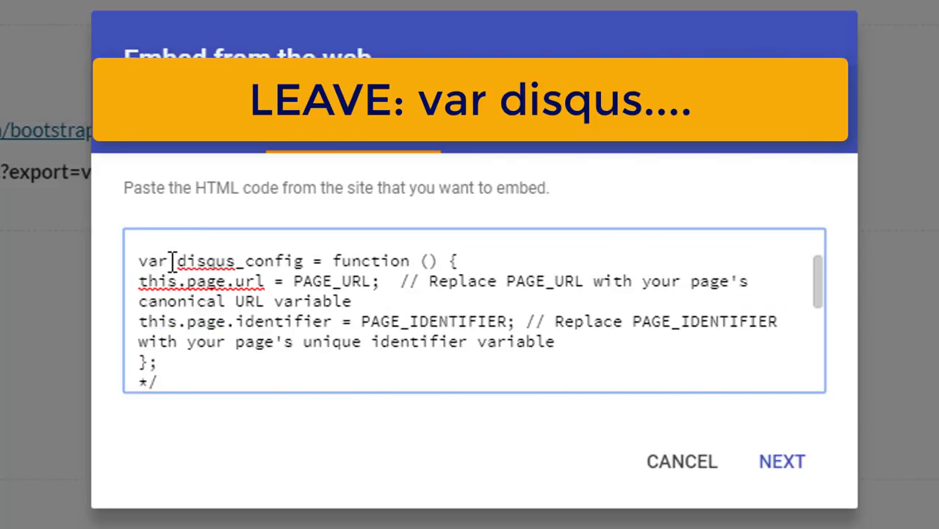
Delete the closing "*/" before the "(function()" line and check the rest of the embed code.
{"action": "scroll", "coordinate": [183, 326], "scroll_direction": "down", "scroll_amount": 1}
{"action": "scroll", "coordinate": [182, 326], "scroll_direction": "down", "scroll_amount": 1}
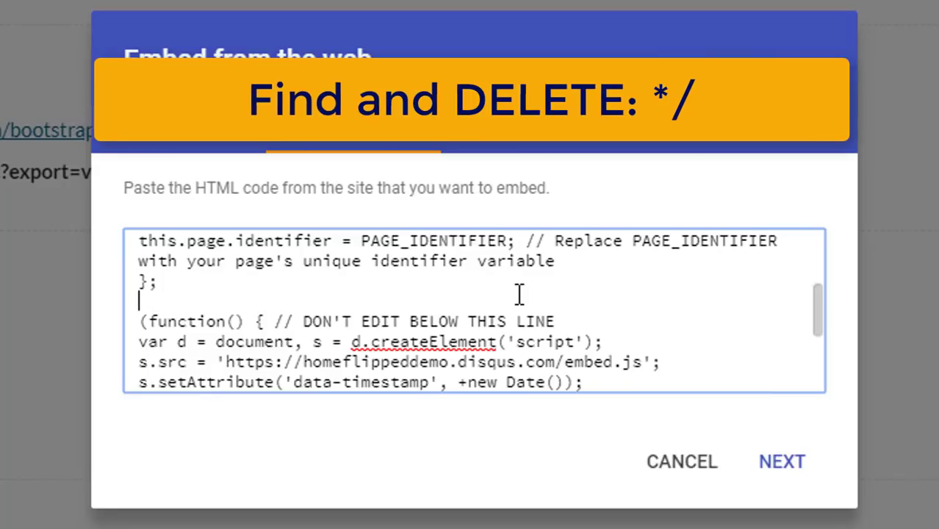
{"action": "scroll", "coordinate": [518, 294], "scroll_direction": "down", "scroll_amount": 4}
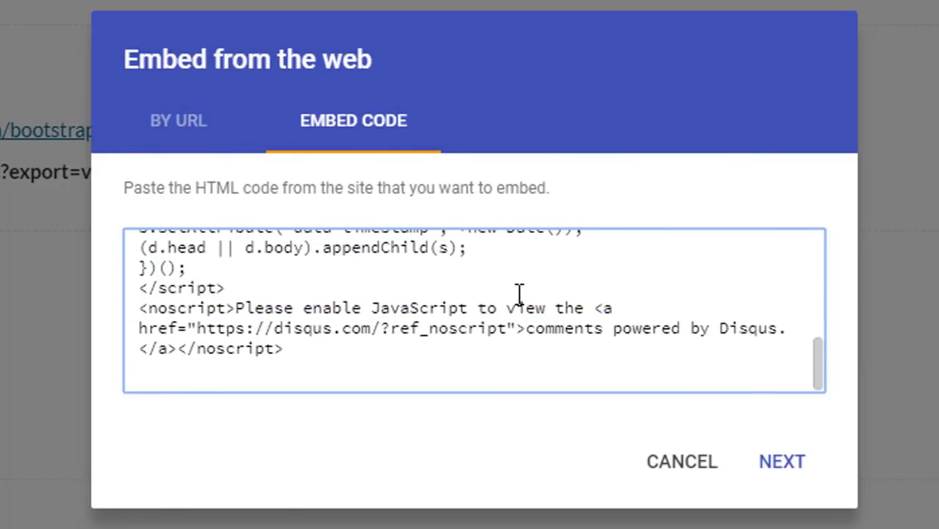
{"action": "scroll", "coordinate": [518, 294], "scroll_direction": "up", "scroll_amount": 6}
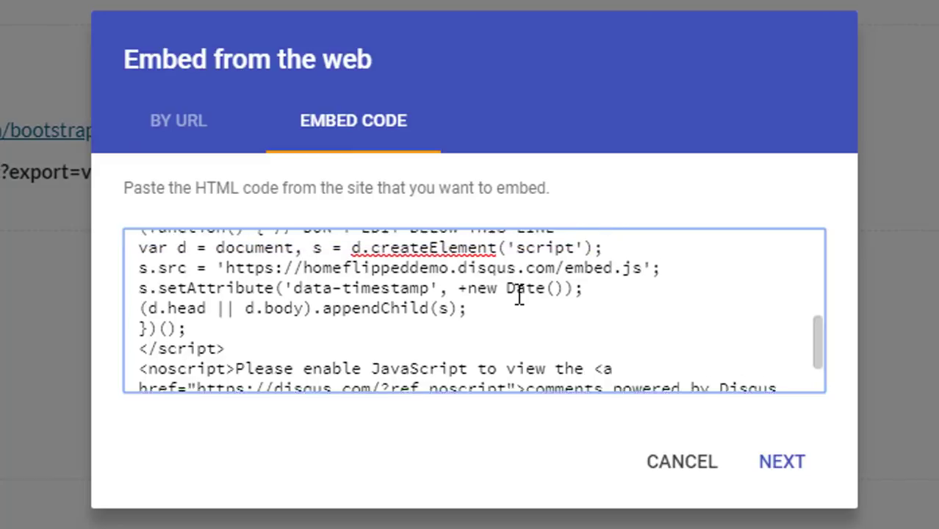
{"action": "scroll", "coordinate": [518, 294], "scroll_direction": "up", "scroll_amount": 4}
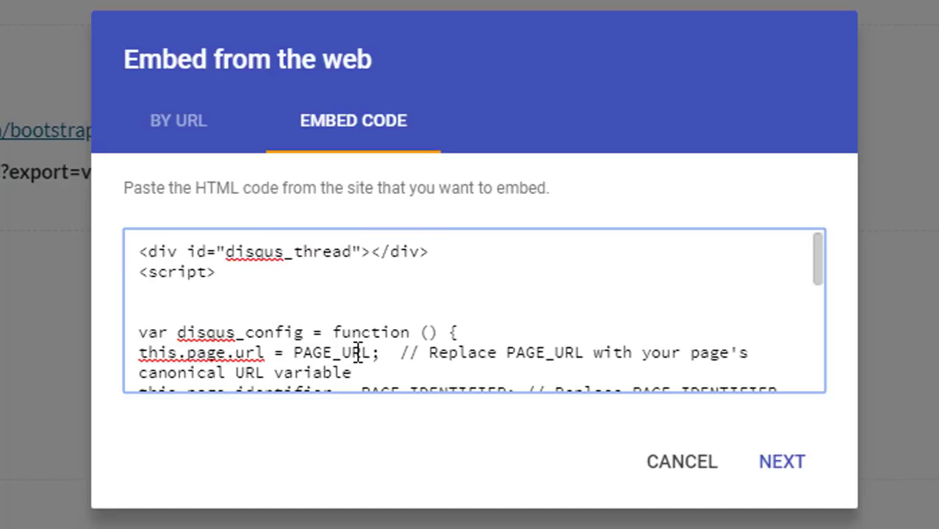
{"action": "scroll", "coordinate": [358, 353], "scroll_direction": "down", "scroll_amount": 2}
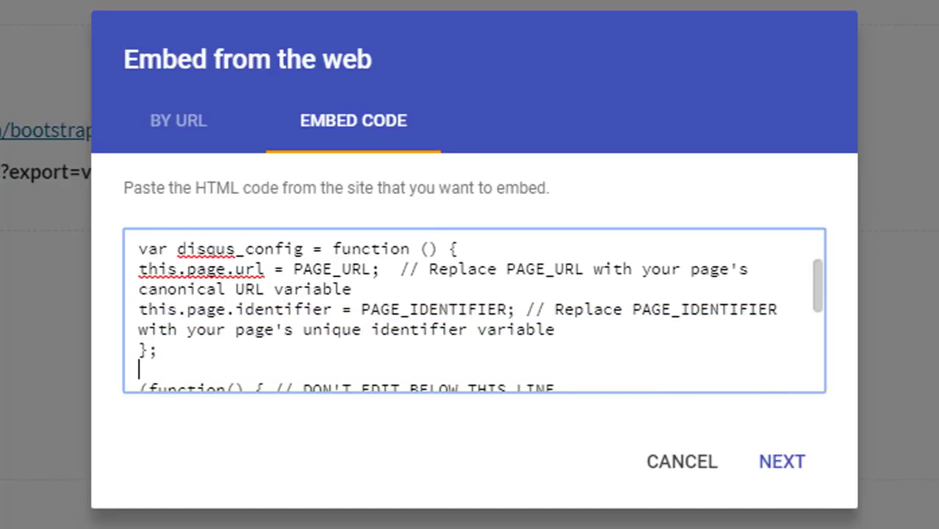
{"action": "left_click", "coordinate": [628, 371]}
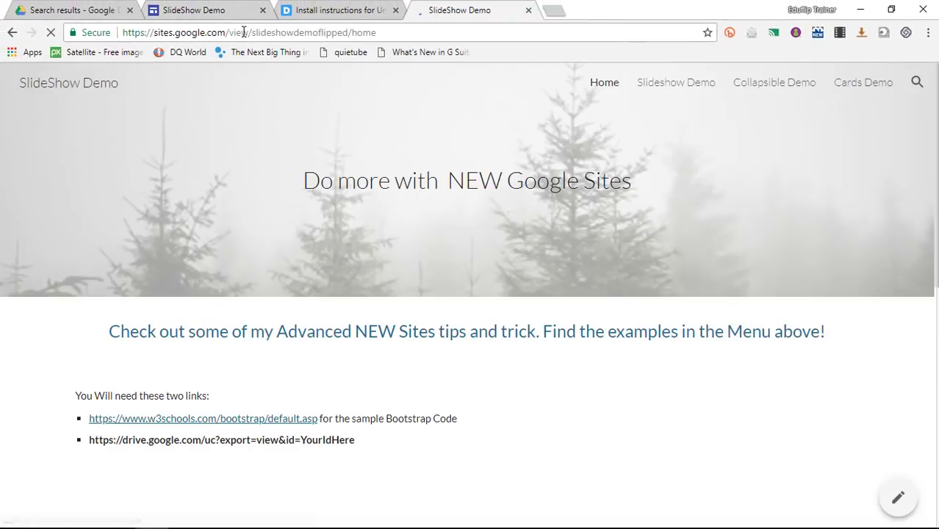
{"action": "right_click", "coordinate": [243, 32]}
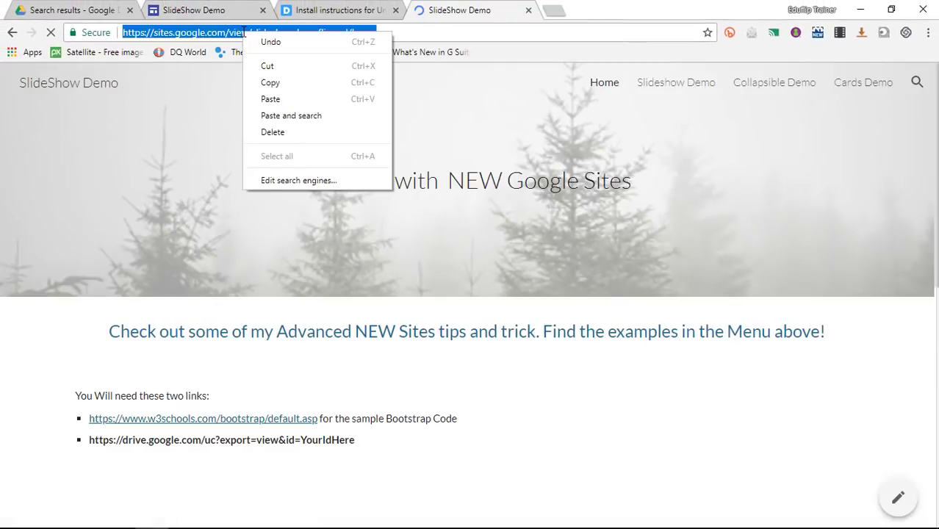
{"action": "left_click", "coordinate": [285, 88]}
{"action": "left_click", "coordinate": [188, 12]}
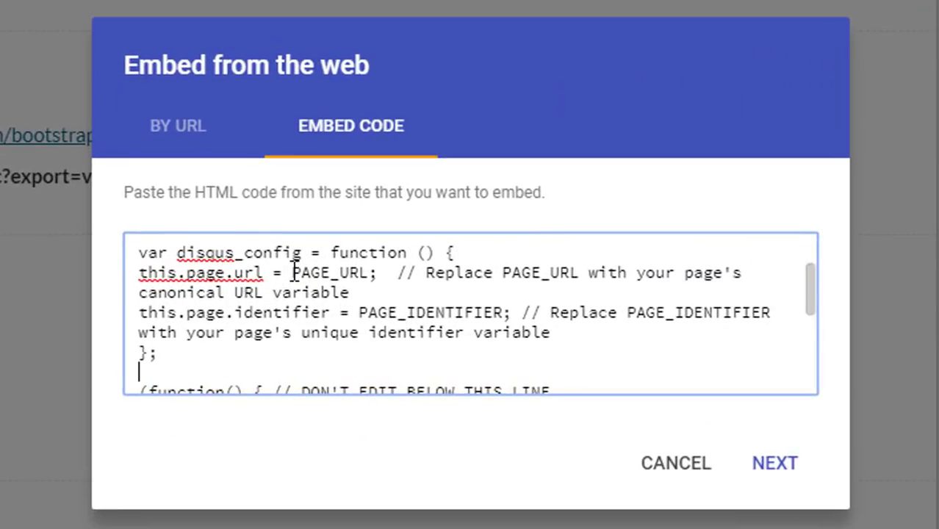
{"action": "left_click_drag", "start_coordinate": [292, 272], "coordinate": [365, 273]}
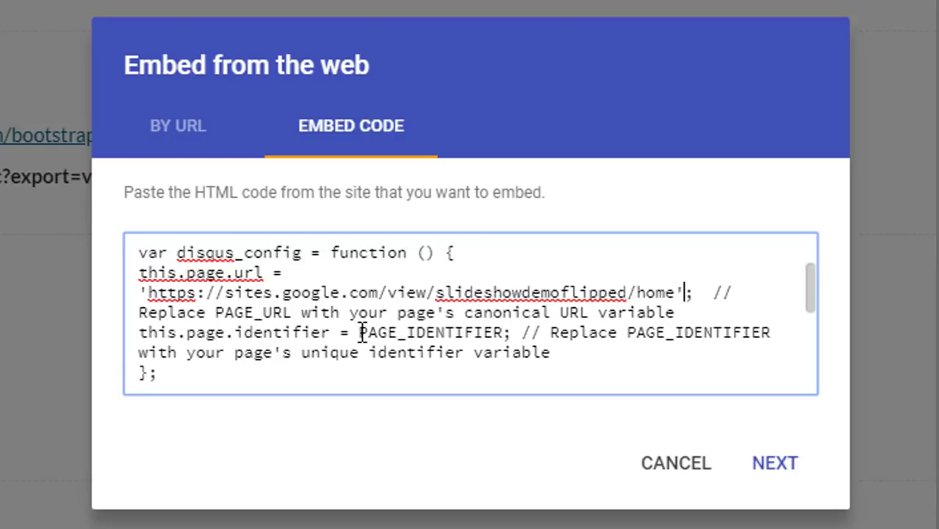
Replace PAGE_IDENTIFIER in the embed code with the quoted page path '/view/slideshowdemoflipped/home', leaving out the domain part of the copied URL.
{"action": "left_click_drag", "start_coordinate": [360, 332], "coordinate": [503, 332]}
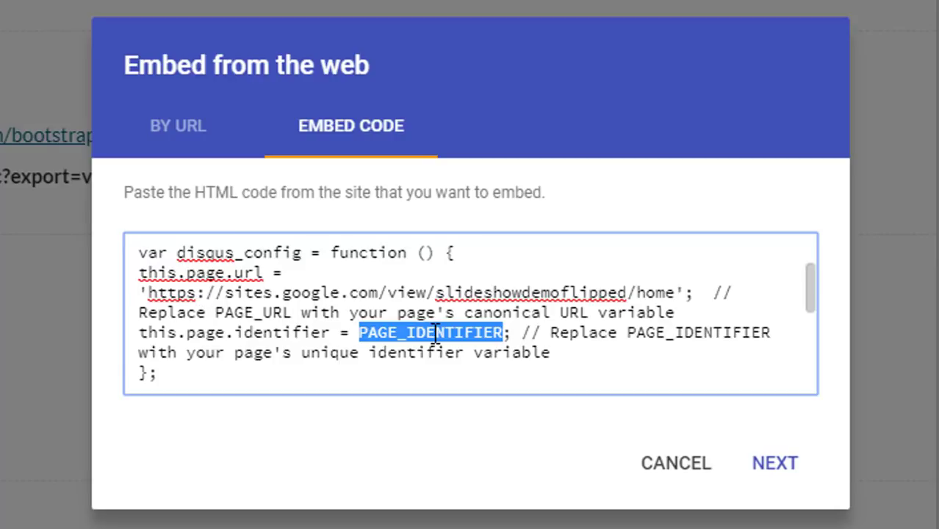
{"action": "type", "text": "'"}
{"action": "key", "text": "ctrl+v"}
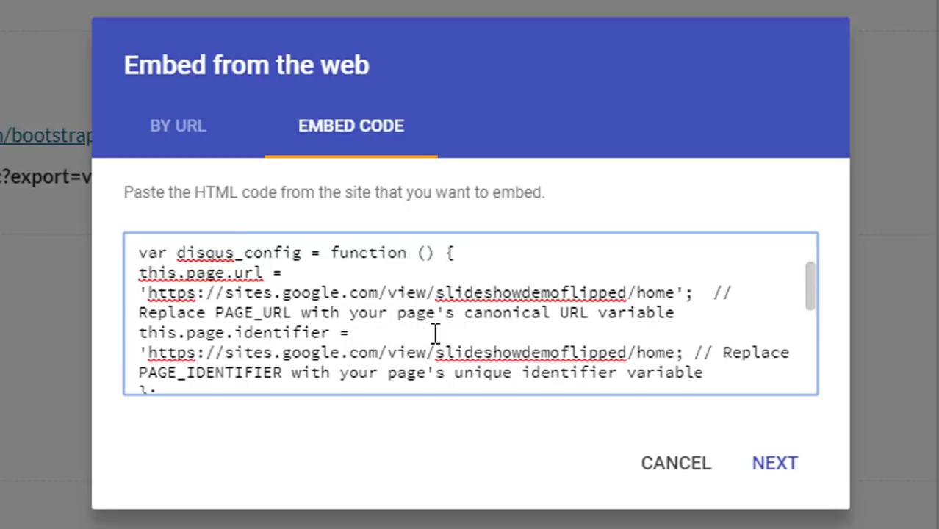
{"action": "type", "text": "'"}
{"action": "left_click_drag", "start_coordinate": [148, 353], "coordinate": [381, 345]}
{"action": "key", "text": "BackSpace"}
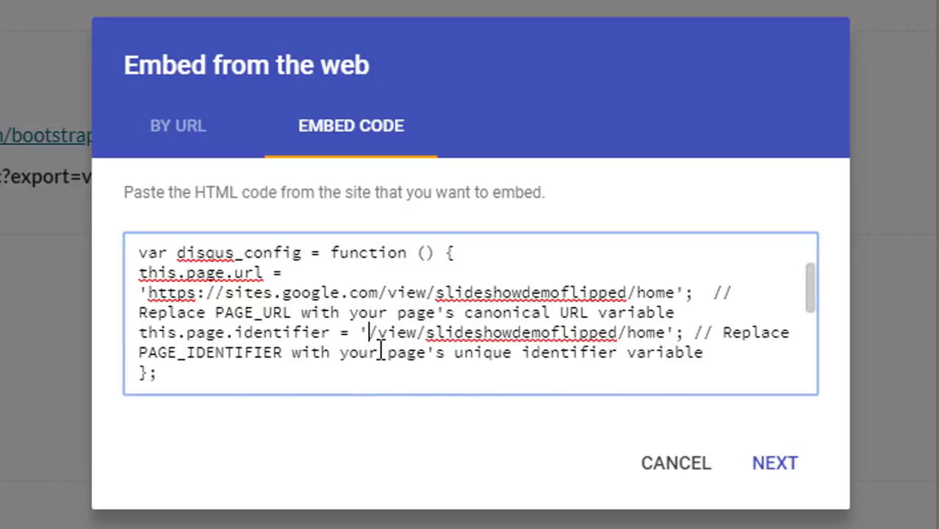
Insert the Disqus embed into the home page and enlarge it to the full section width and a greater height.
{"action": "left_click", "coordinate": [776, 464]}
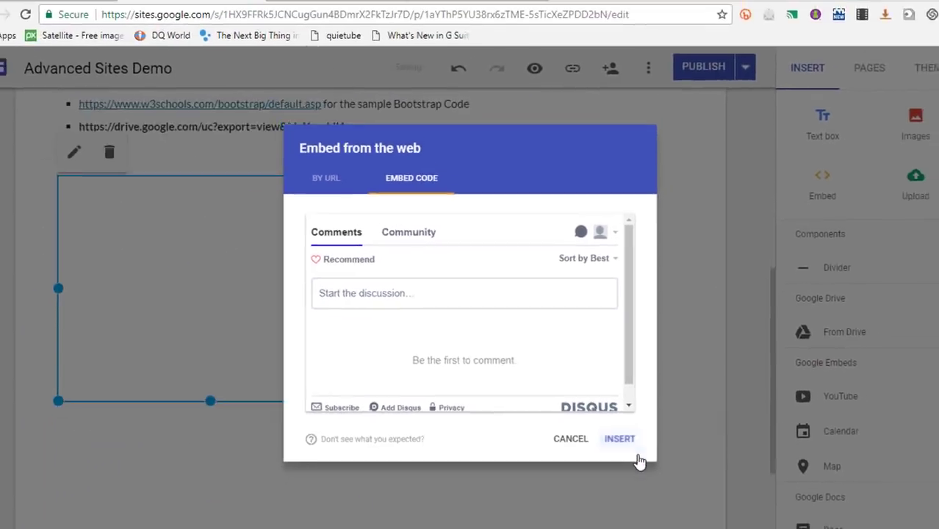
{"action": "left_click", "coordinate": [636, 454]}
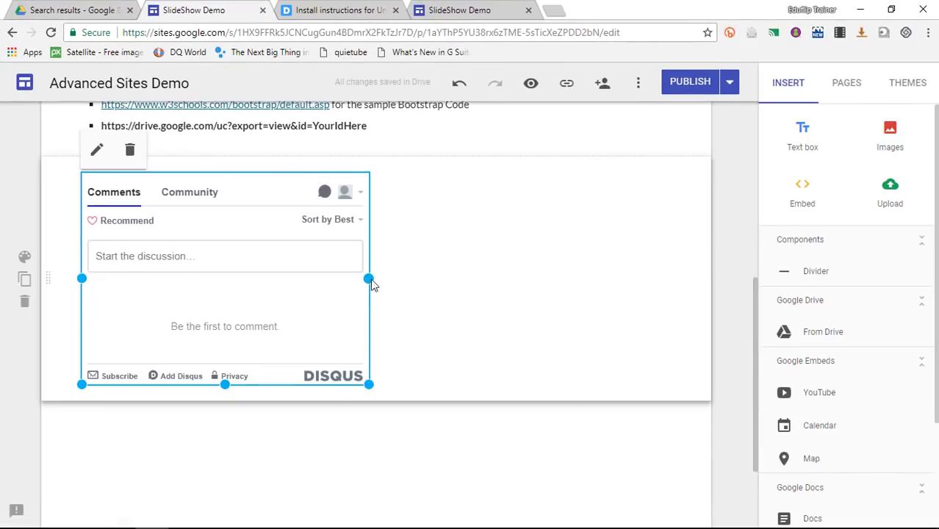
{"action": "left_click_drag", "start_coordinate": [370, 280], "coordinate": [691, 278]}
{"action": "left_click_drag", "start_coordinate": [384, 384], "coordinate": [377, 473]}
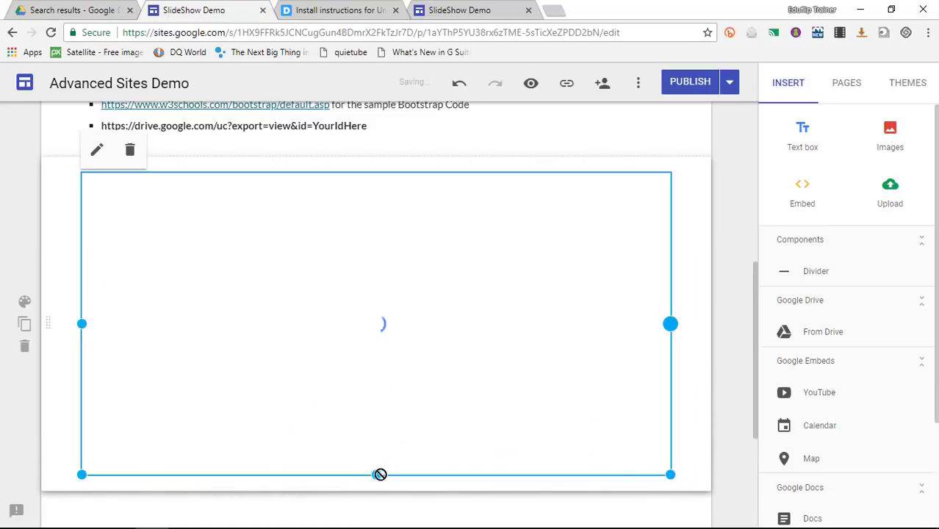
Publish the site and post "Welcome to this Website. Let me hear what you think!" as a comment on the live home page.
{"action": "left_click", "coordinate": [688, 87]}
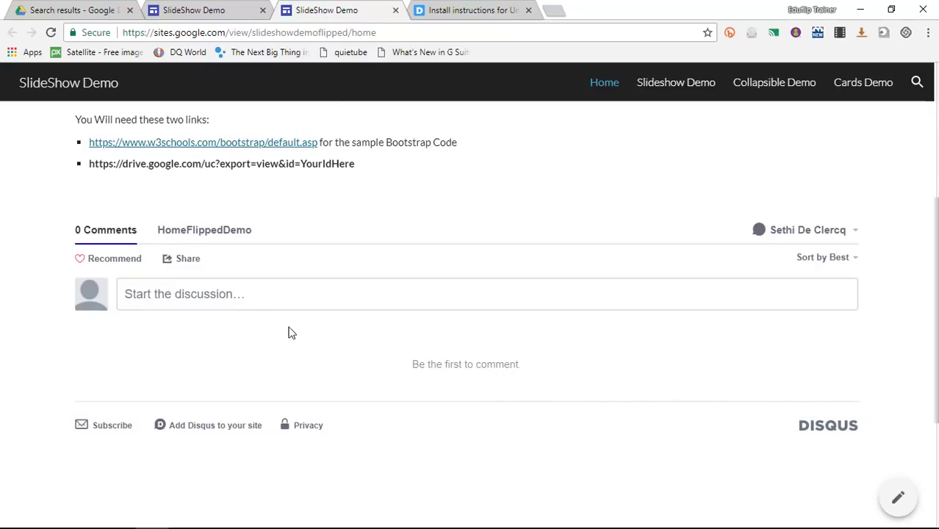
{"action": "left_click", "coordinate": [234, 300]}
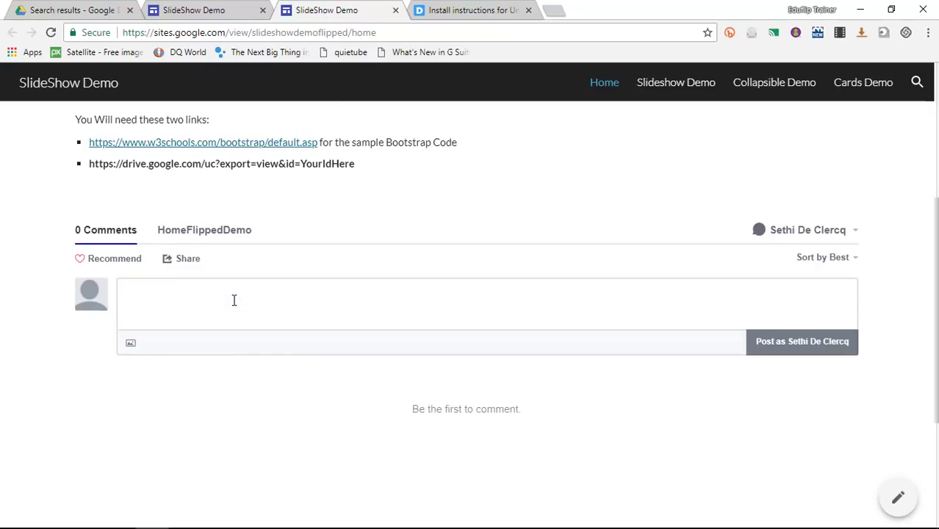
{"action": "type", "text": "Welcome to this Website. Let me hear what you think"}
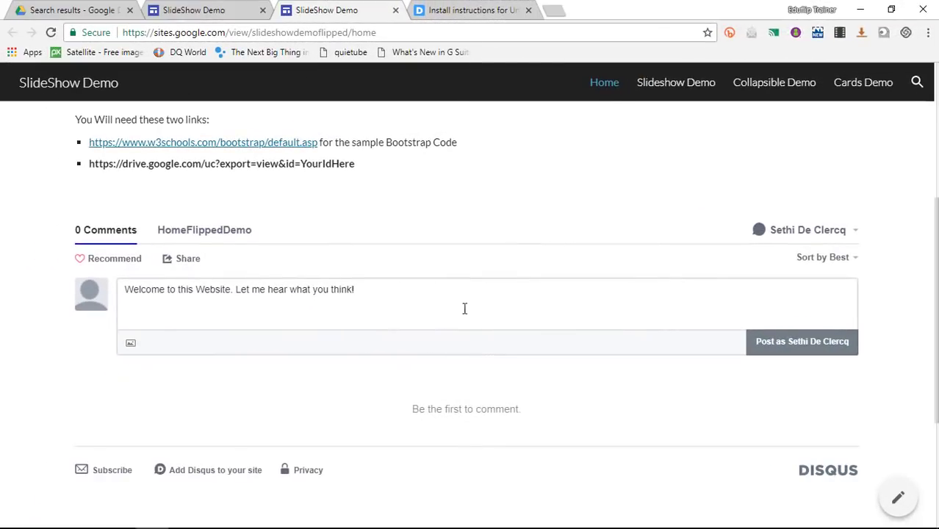
{"action": "type", "text": "!"}
{"action": "left_click", "coordinate": [811, 351]}
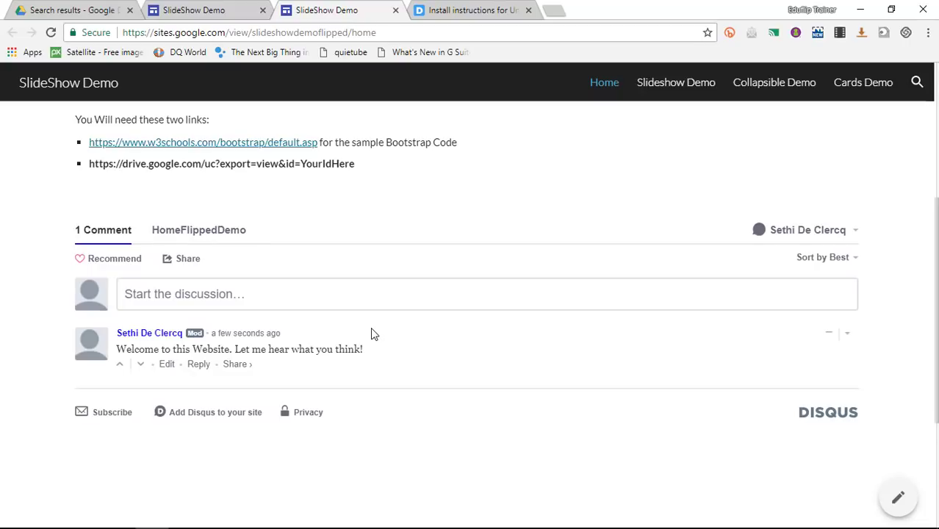
Copy the live page's URL, open it in an incognito window and examine how the comment section appears to a logged-out visitor.
{"action": "right_click", "coordinate": [329, 33]}
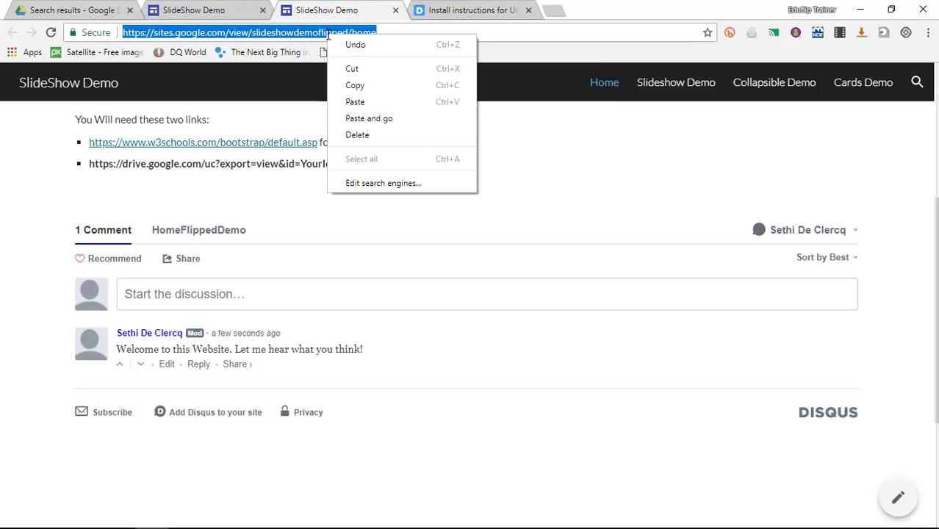
{"action": "left_click", "coordinate": [355, 85]}
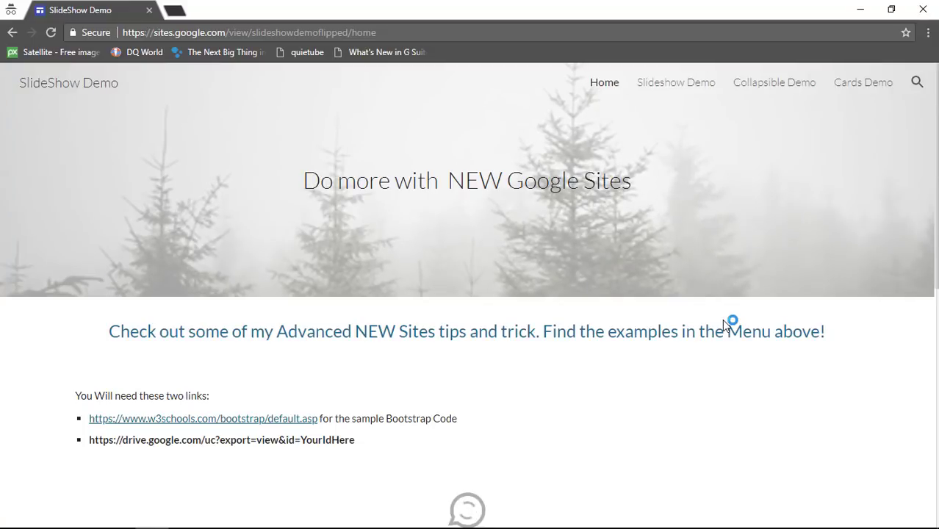
{"action": "scroll", "coordinate": [722, 319], "scroll_direction": "down", "scroll_amount": 4}
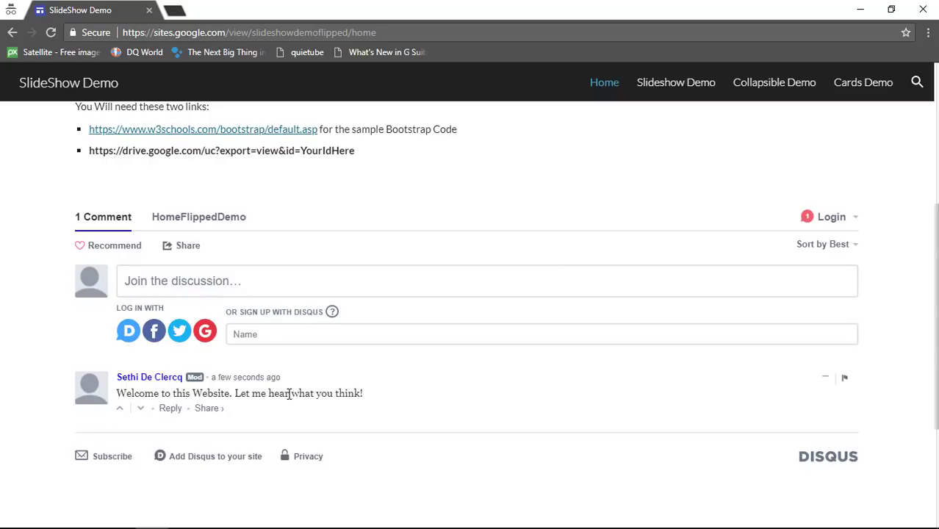
{"action": "scroll", "coordinate": [289, 394], "scroll_direction": "down", "scroll_amount": 1}
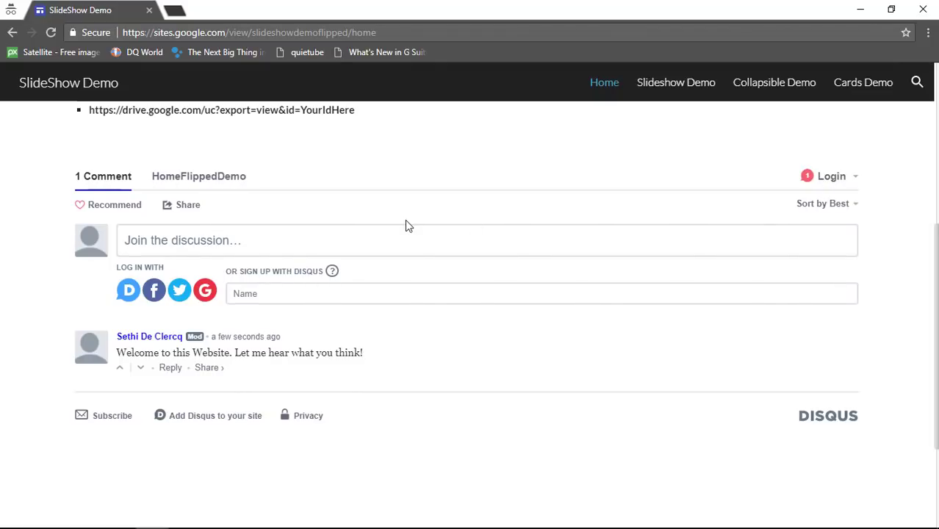
{"action": "scroll", "coordinate": [405, 220], "scroll_direction": "up", "scroll_amount": 5}
{"action": "scroll", "coordinate": [405, 220], "scroll_direction": "down", "scroll_amount": 1}
{"action": "scroll", "coordinate": [405, 220], "scroll_direction": "down", "scroll_amount": 5}
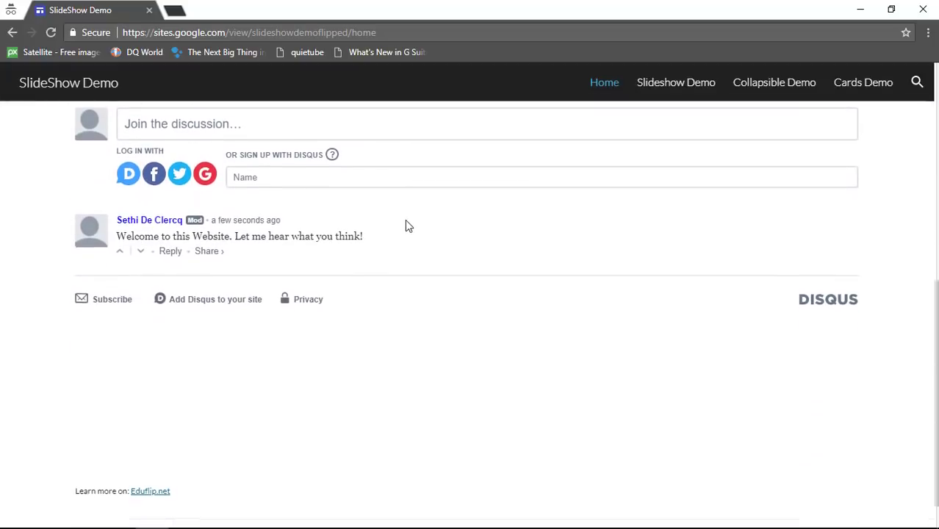
{"action": "scroll", "coordinate": [405, 220], "scroll_direction": "up", "scroll_amount": 5}
{"action": "scroll", "coordinate": [405, 224], "scroll_direction": "up", "scroll_amount": 2}
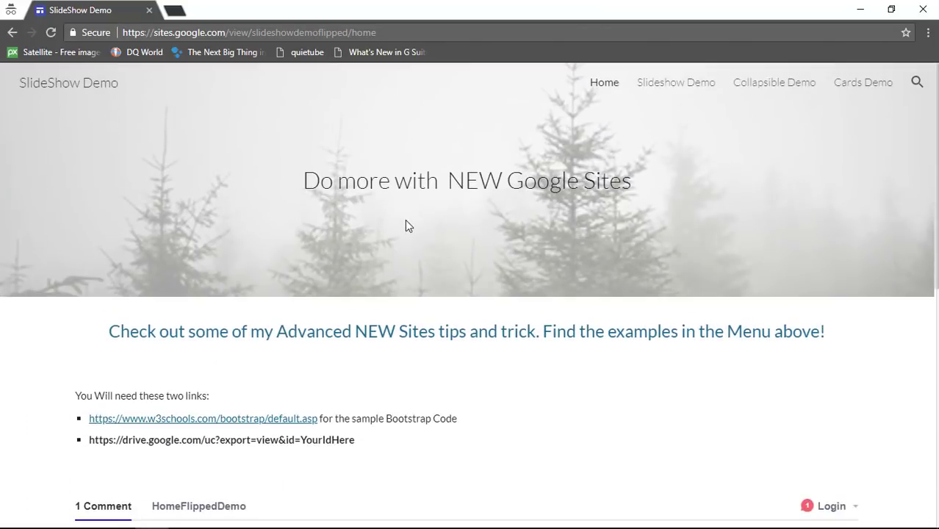
{"action": "scroll", "coordinate": [408, 225], "scroll_direction": "down", "scroll_amount": 5}
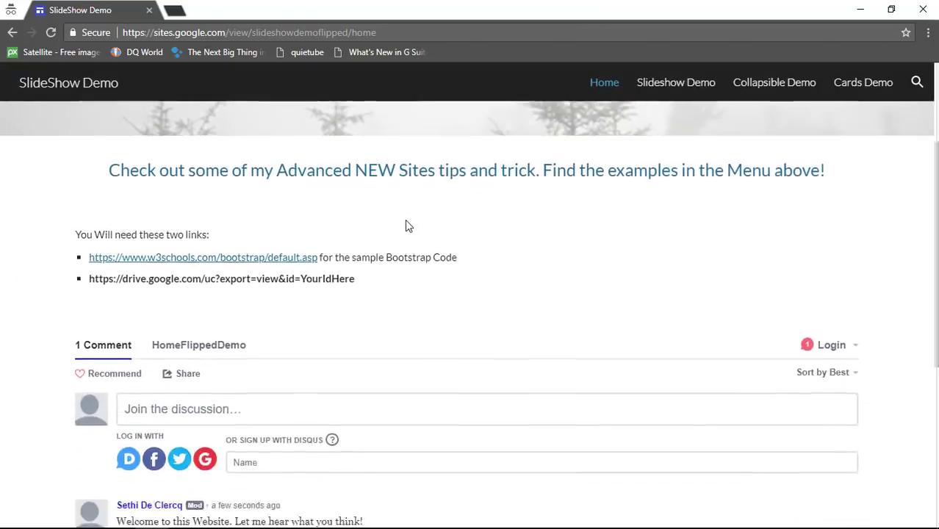
{"action": "scroll", "coordinate": [406, 220], "scroll_direction": "up", "scroll_amount": 5}
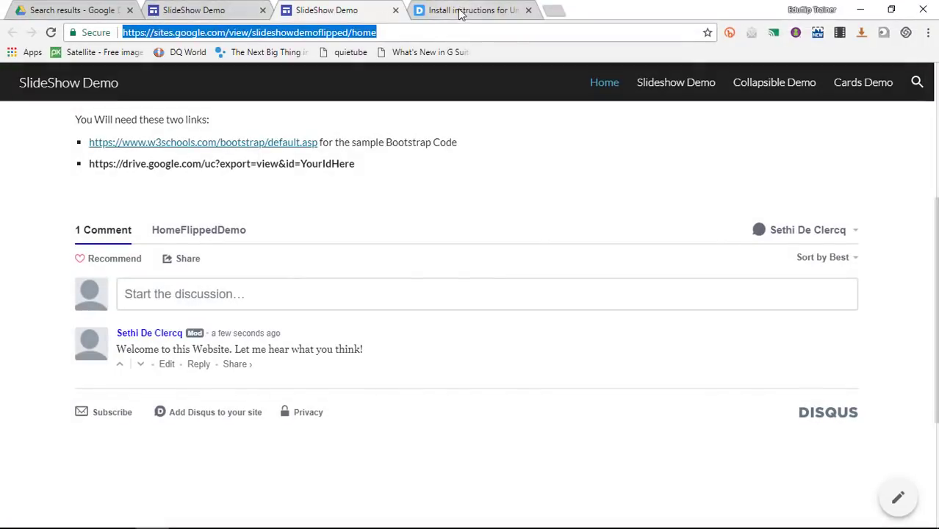
Return to the Disqus install page, check the Configure Disqus options with color scheme and typeface kept on Auto, and complete the setup.
{"action": "left_click", "coordinate": [461, 11]}
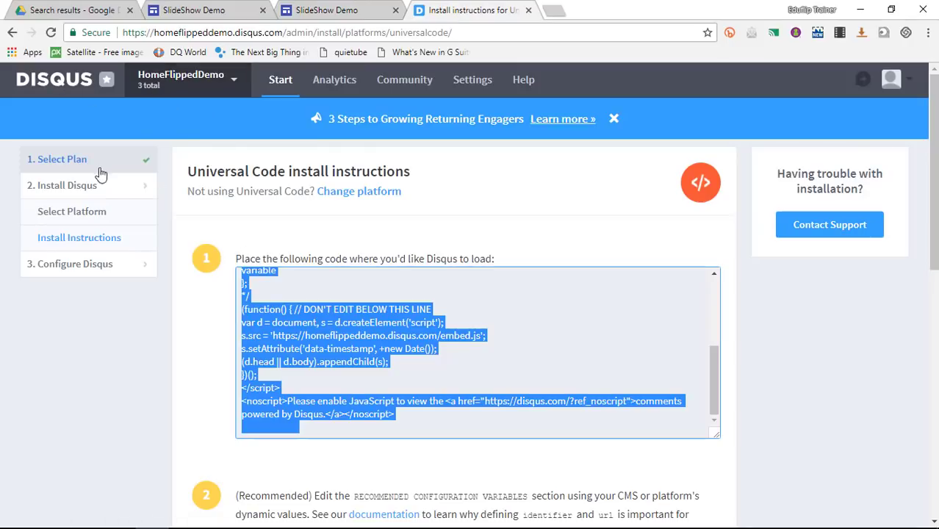
{"action": "left_click", "coordinate": [107, 266]}
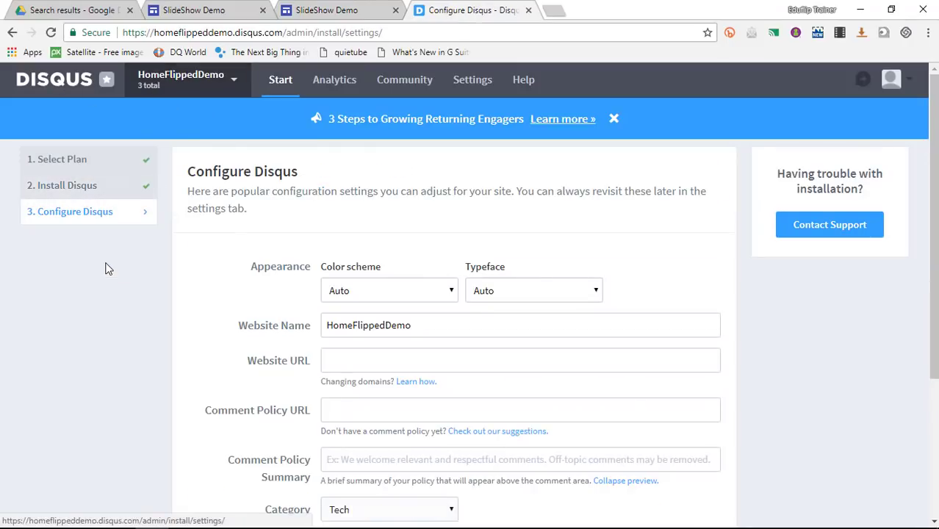
{"action": "scroll", "coordinate": [548, 246], "scroll_direction": "down", "scroll_amount": 2}
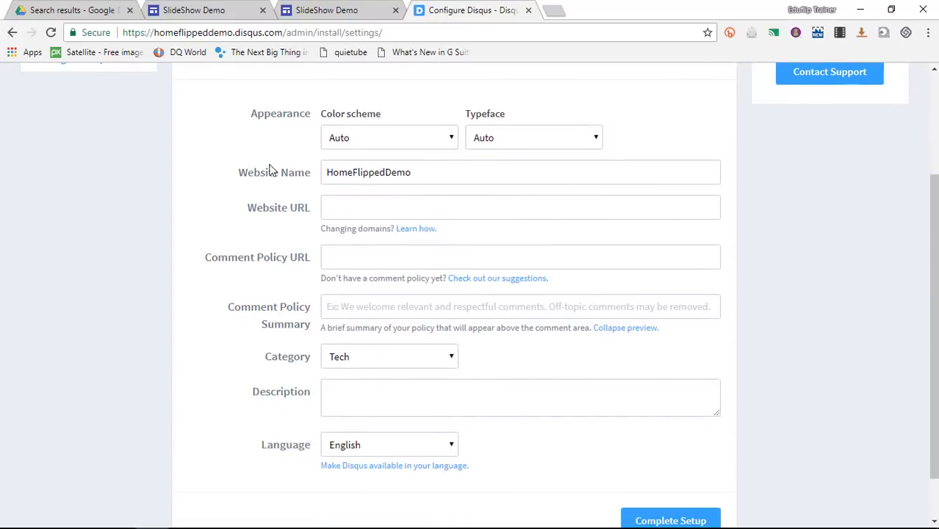
{"action": "left_click", "coordinate": [371, 142]}
{"action": "left_click", "coordinate": [372, 142]}
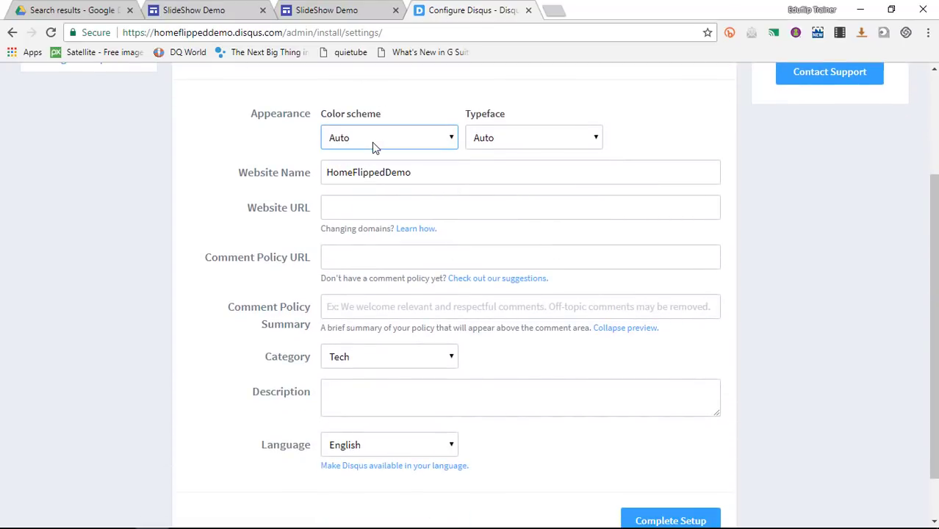
{"action": "left_click", "coordinate": [535, 135]}
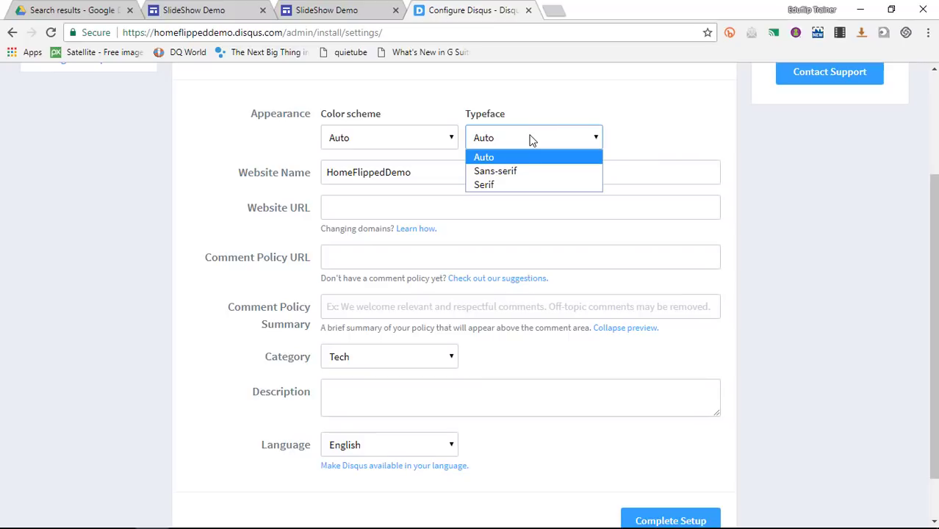
{"action": "left_click", "coordinate": [657, 143]}
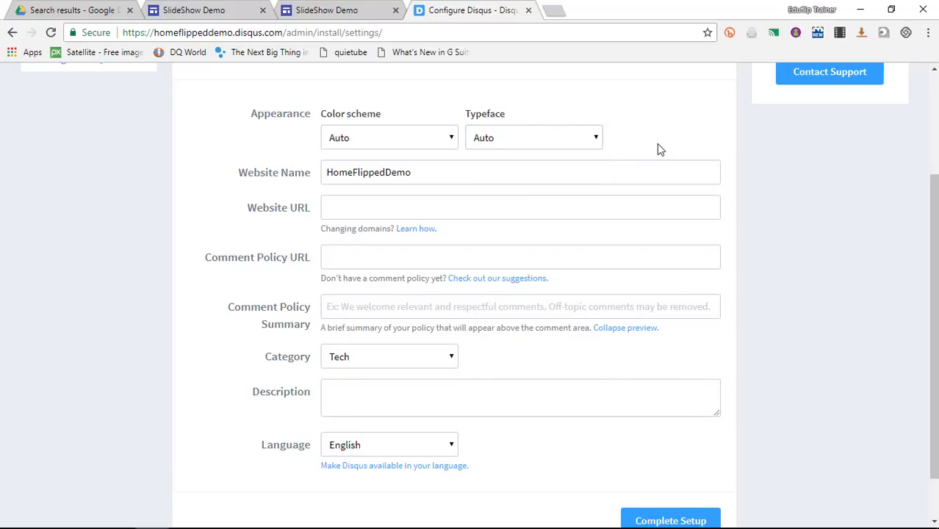
{"action": "scroll", "coordinate": [657, 143], "scroll_direction": "down", "scroll_amount": 1}
{"action": "left_click", "coordinate": [665, 466]}
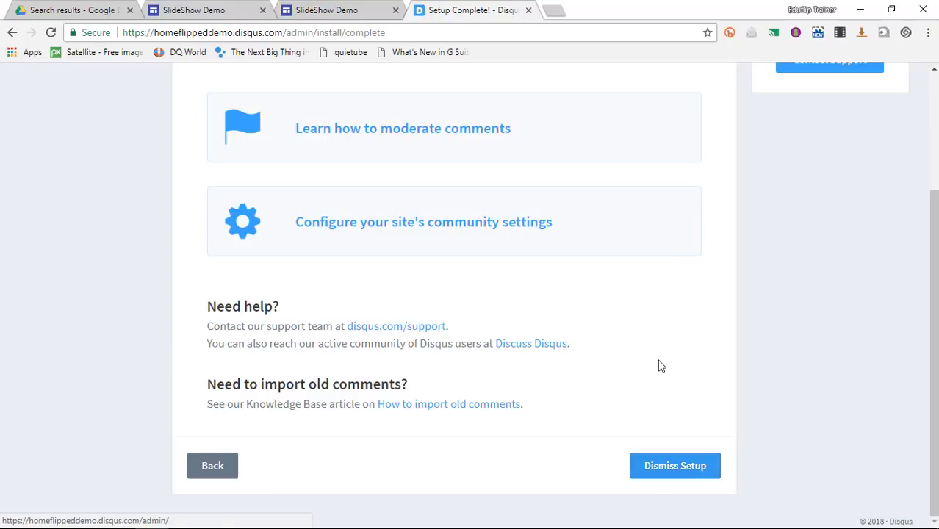
{"action": "scroll", "coordinate": [658, 363], "scroll_direction": "up", "scroll_amount": 3}
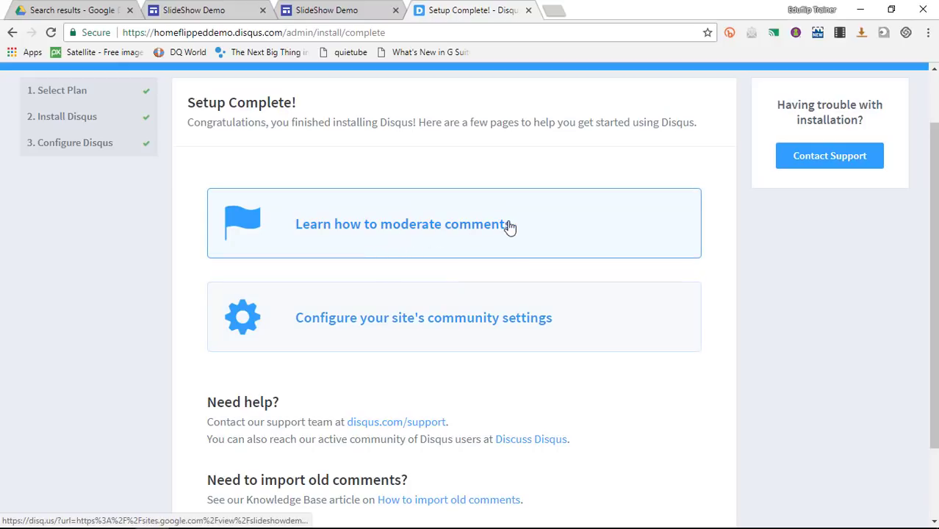
{"action": "scroll", "coordinate": [510, 227], "scroll_direction": "up", "scroll_amount": 2}
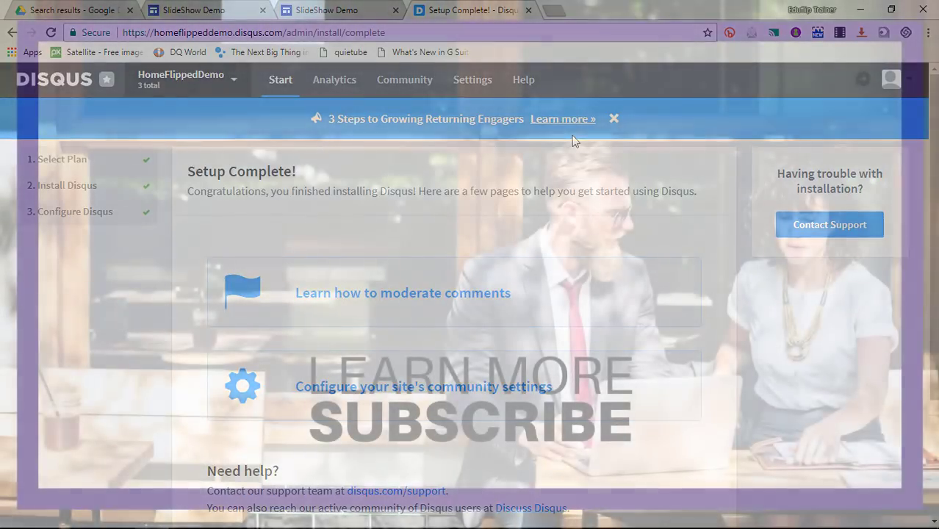